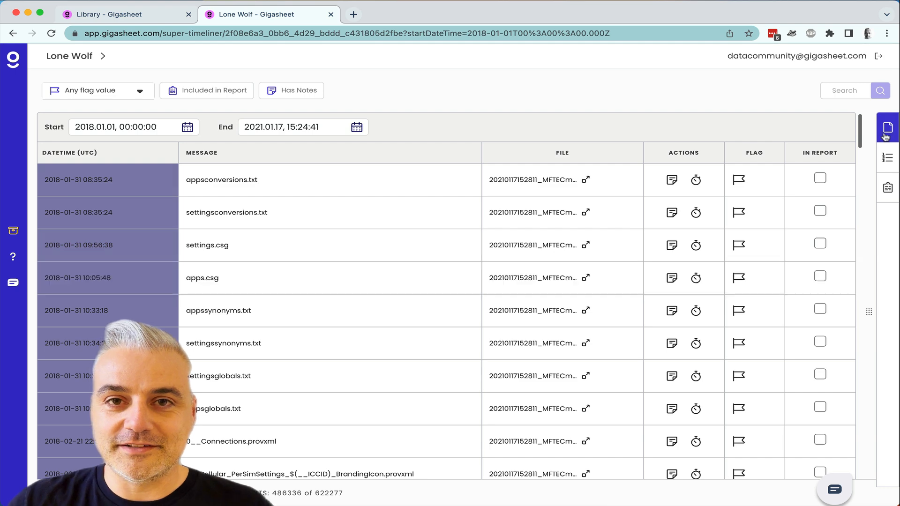
# Remove the mftecmd $MFT and evtxecmd outputs from the Lone Wolf timeline.
pyautogui.click(888, 129)
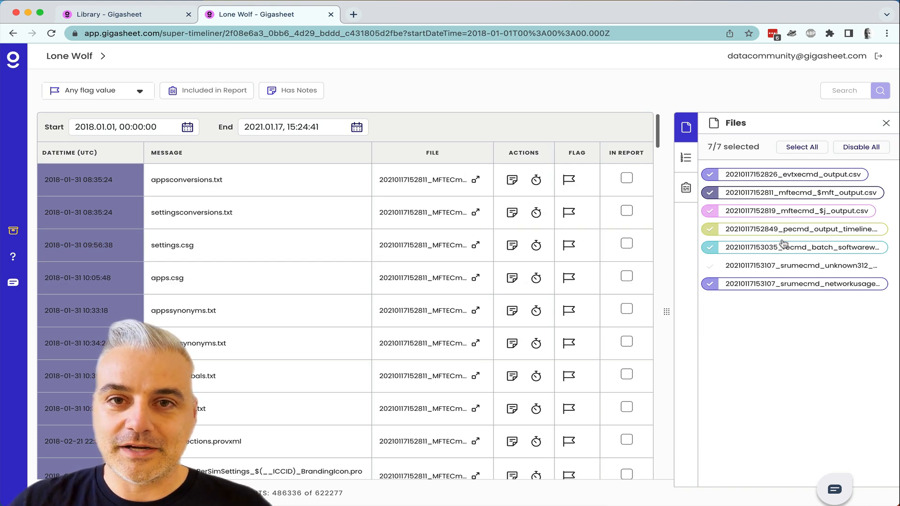
pyautogui.click(769, 197)
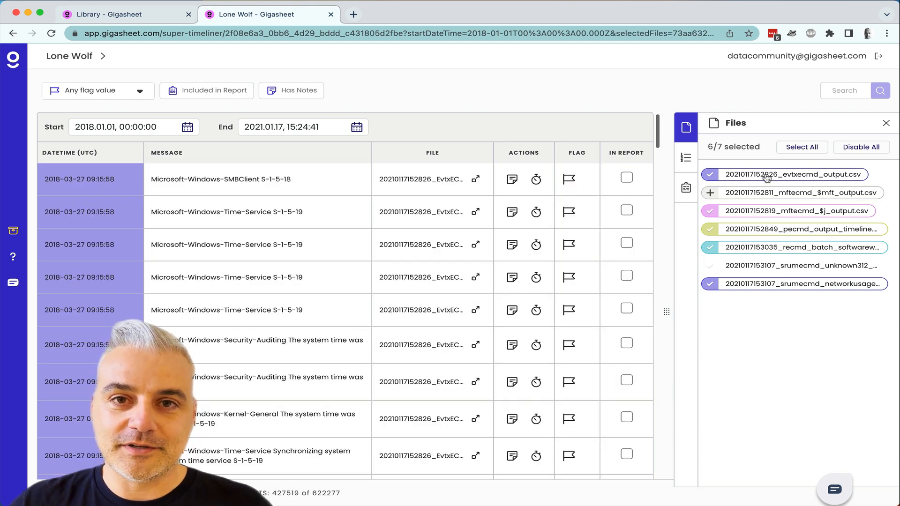
pyautogui.click(767, 177)
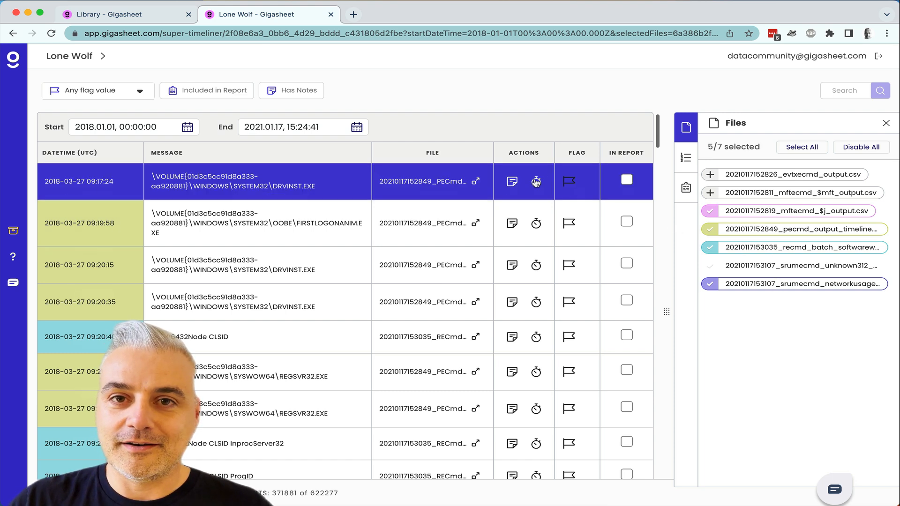
# Inspect the DRVINST.EXE and WOW6432Node CLSID event details, then bring up the report view.
pyautogui.click(333, 182)
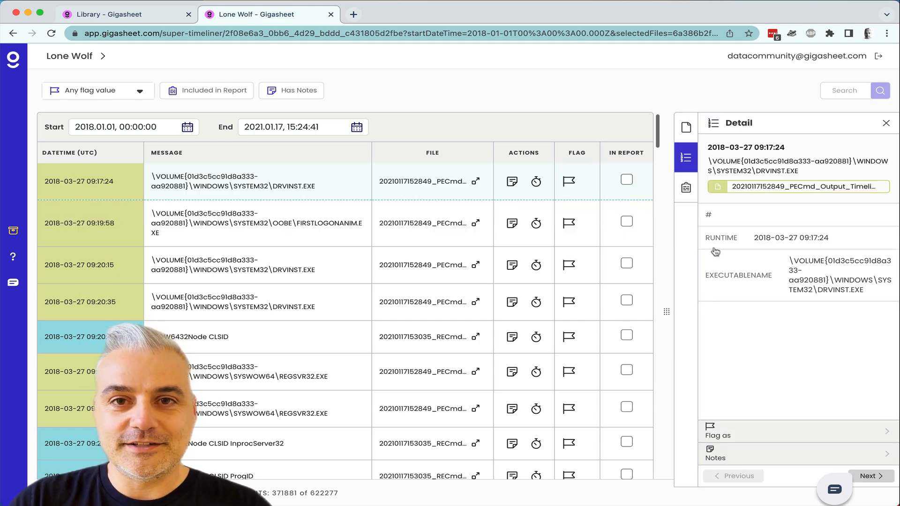
pyautogui.click(236, 329)
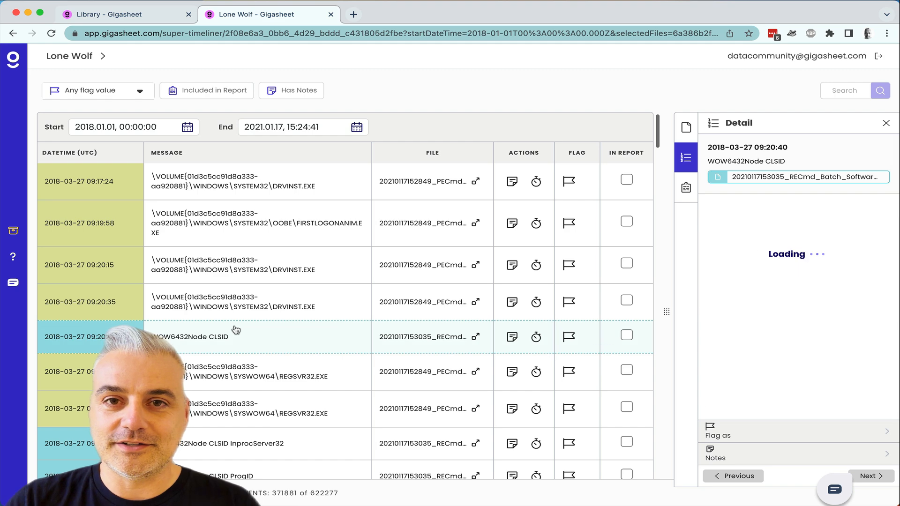
pyautogui.scroll(-3, 801, 345)
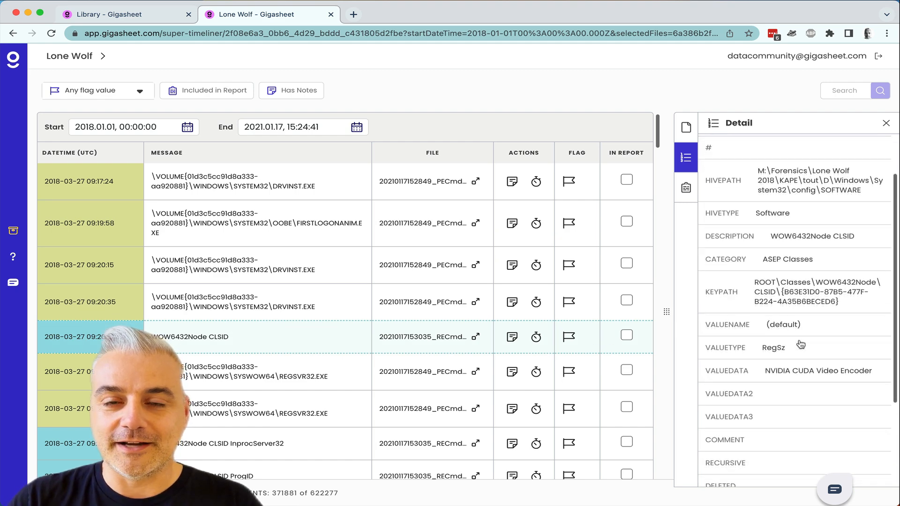
pyautogui.scroll(-2, 800, 345)
pyautogui.scroll(4, 800, 345)
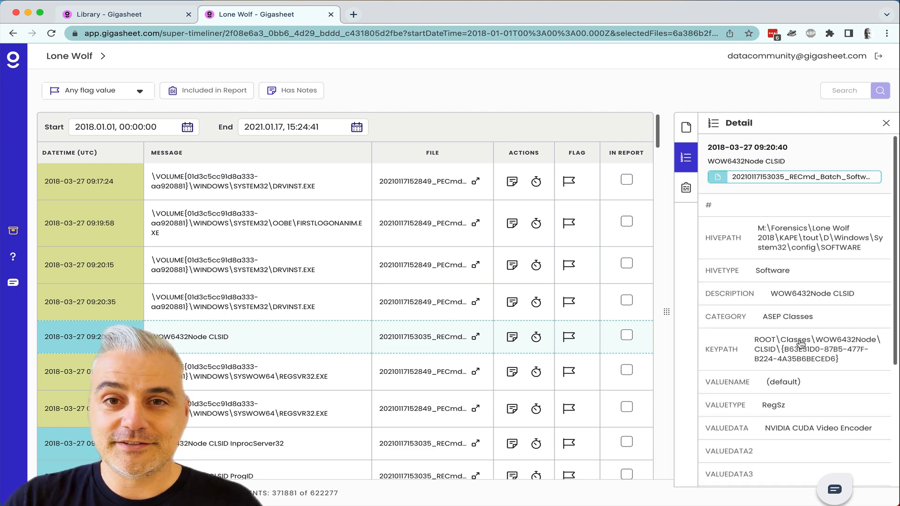
pyautogui.click(685, 188)
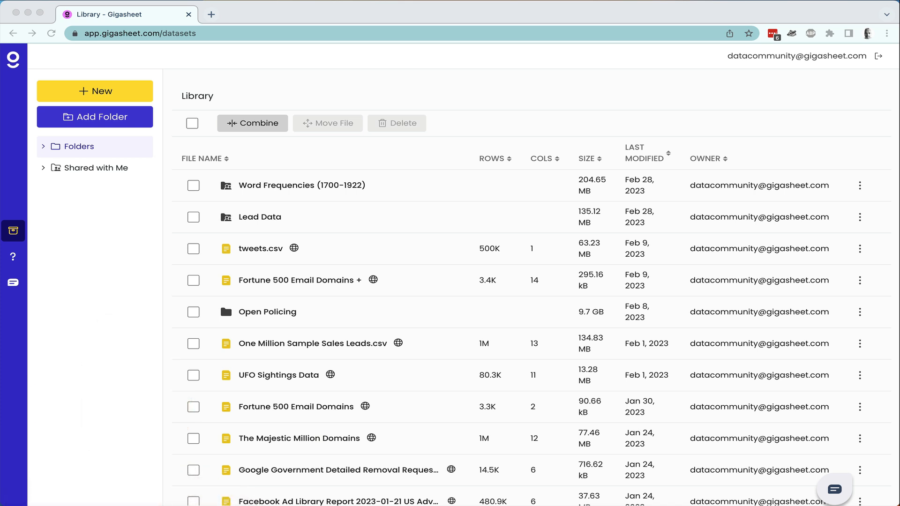
# Drop the LoneWolf2018KAPEOutput zip onto the Library to upload it.
pyautogui.moveTo(515, 210); pyautogui.dragTo(401, 268)
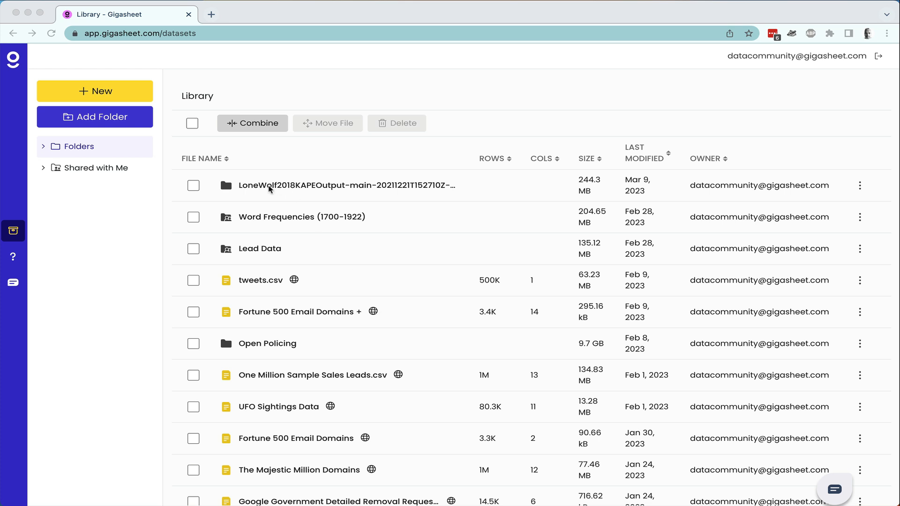
# Open the LoneWolf2018KAPEOutput folder and scroll through its file list.
pyautogui.click(270, 185)
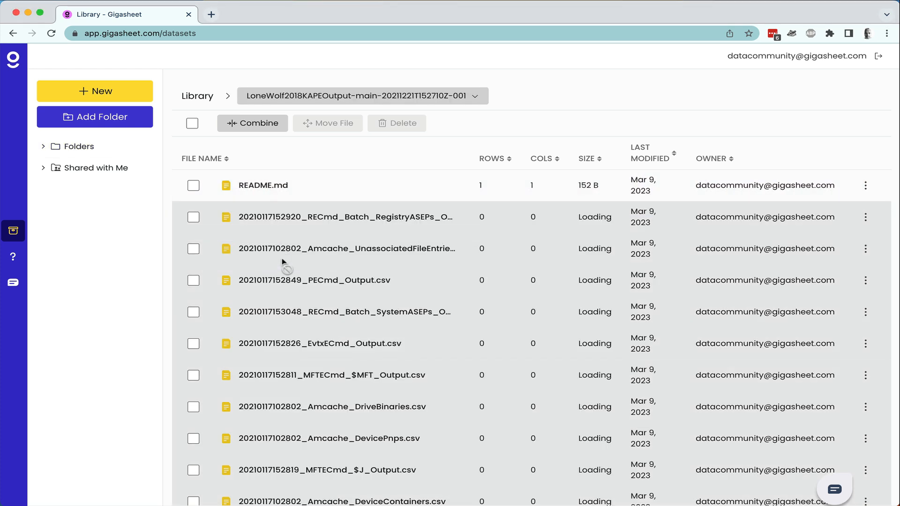
pyautogui.scroll(-5, 282, 258)
pyautogui.scroll(-15, 282, 258)
pyautogui.scroll(3, 282, 258)
pyautogui.scroll(-8, 283, 259)
pyautogui.scroll(-10, 282, 258)
pyautogui.scroll(-5, 282, 260)
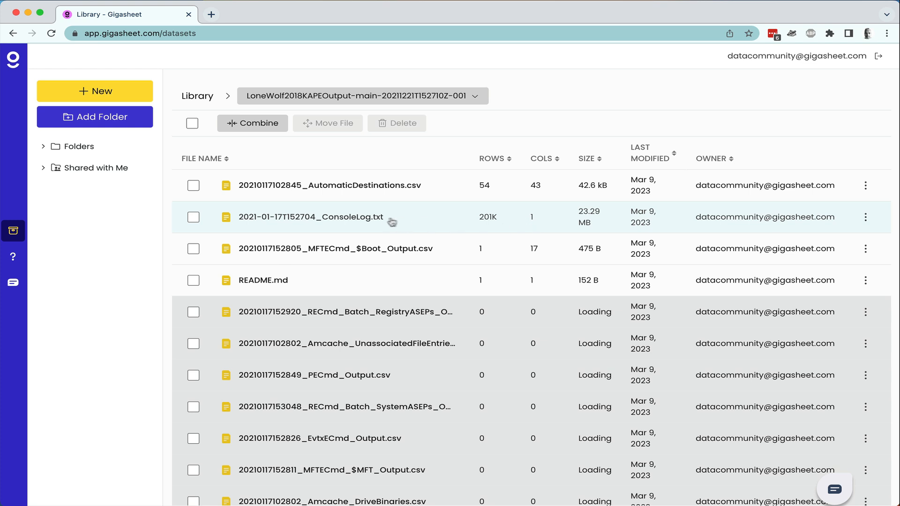
# Read ConsoleLog.txt with its line column widened to full log lines, then close it.
pyautogui.click(384, 224)
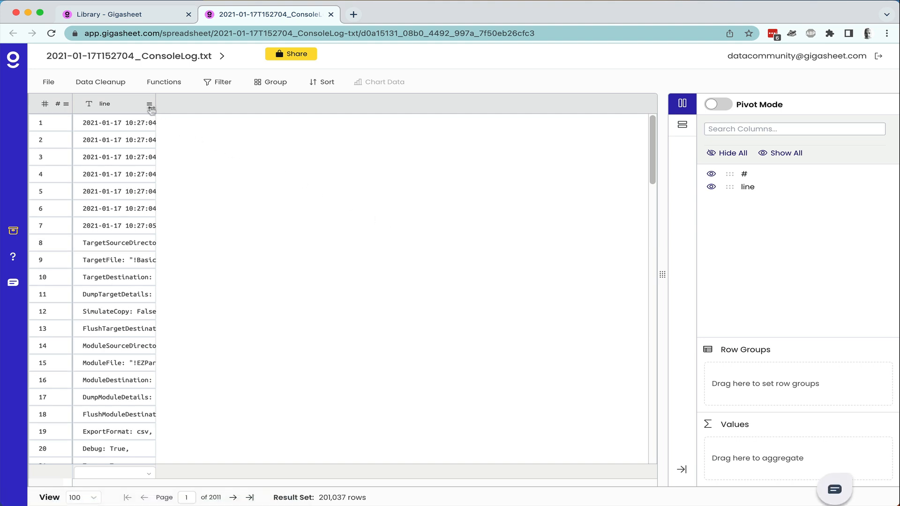
pyautogui.moveTo(155, 104); pyautogui.dragTo(518, 114)
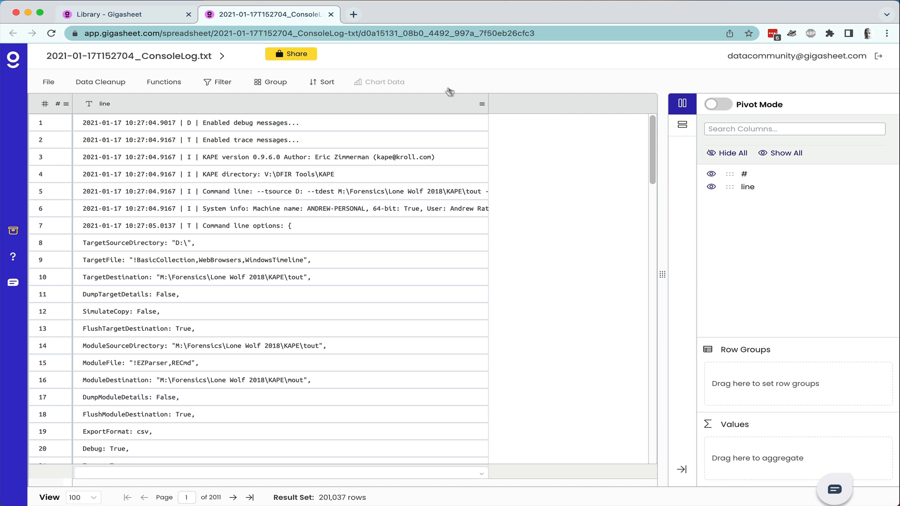
pyautogui.click(330, 14)
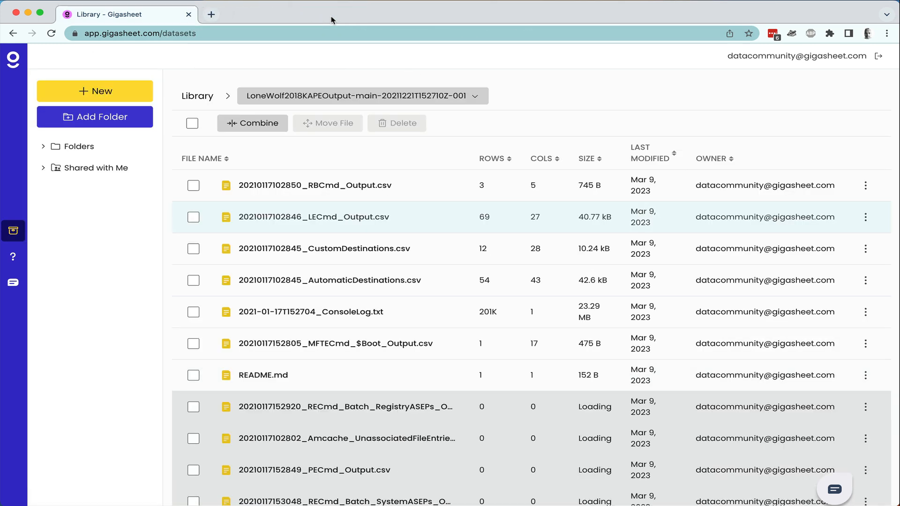
pyautogui.click(362, 282)
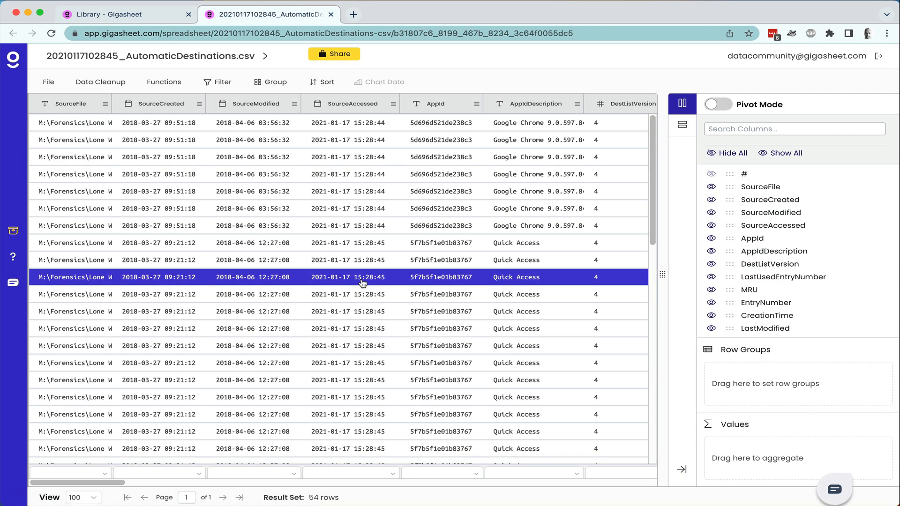
pyautogui.click(351, 123)
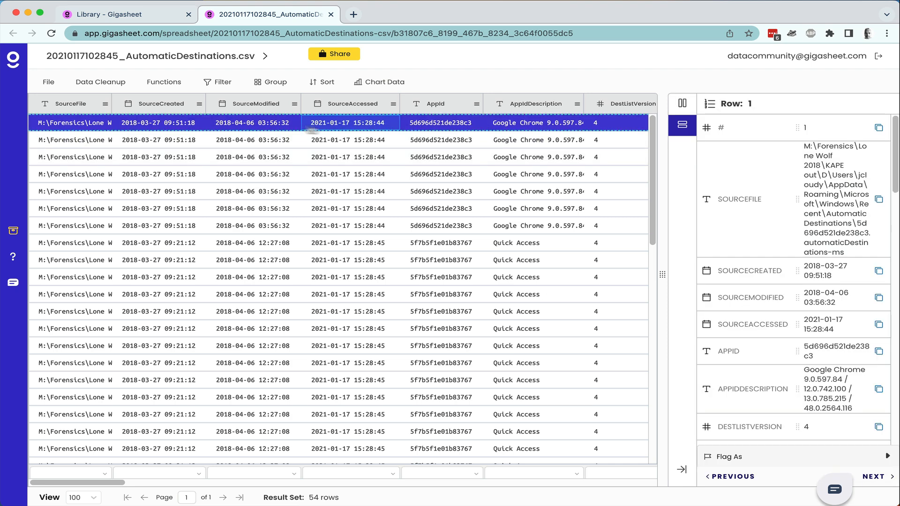
pyautogui.moveTo(663, 278); pyautogui.dragTo(417, 278)
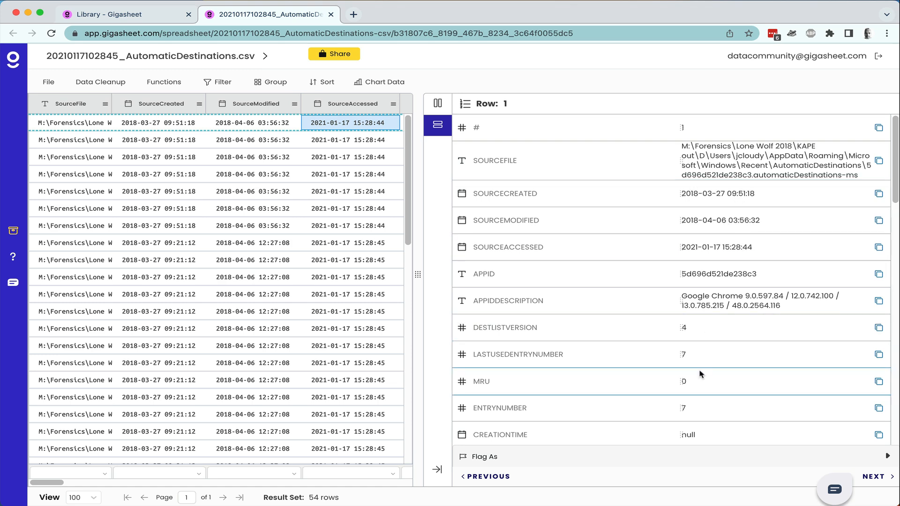
pyautogui.scroll(-6, 699, 377)
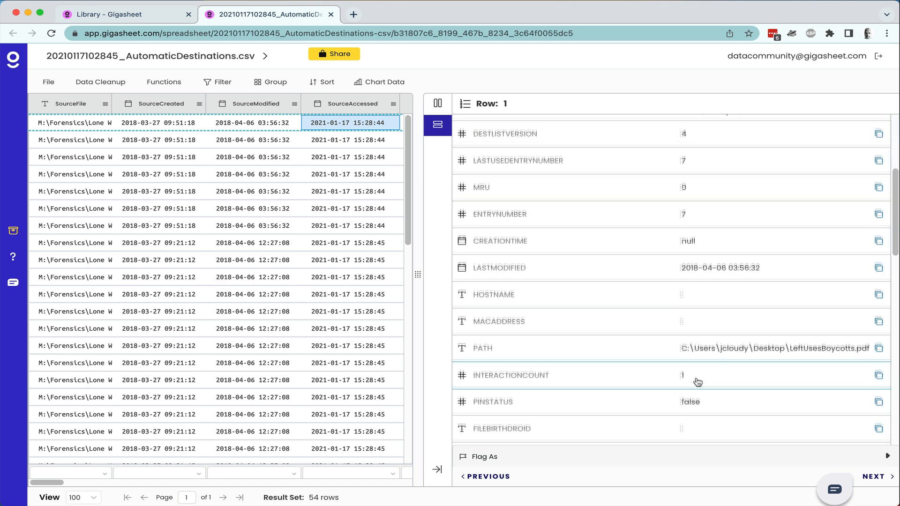
pyautogui.scroll(-5, 698, 382)
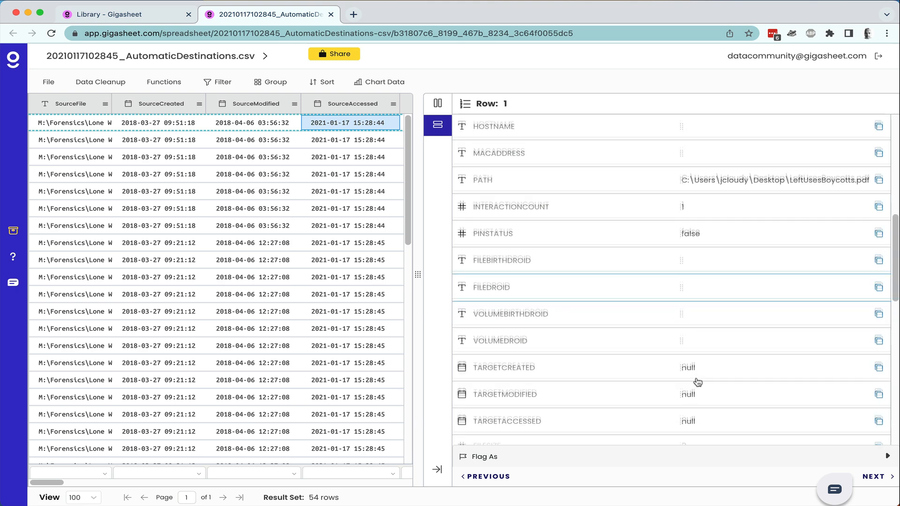
pyautogui.scroll(-5, 698, 382)
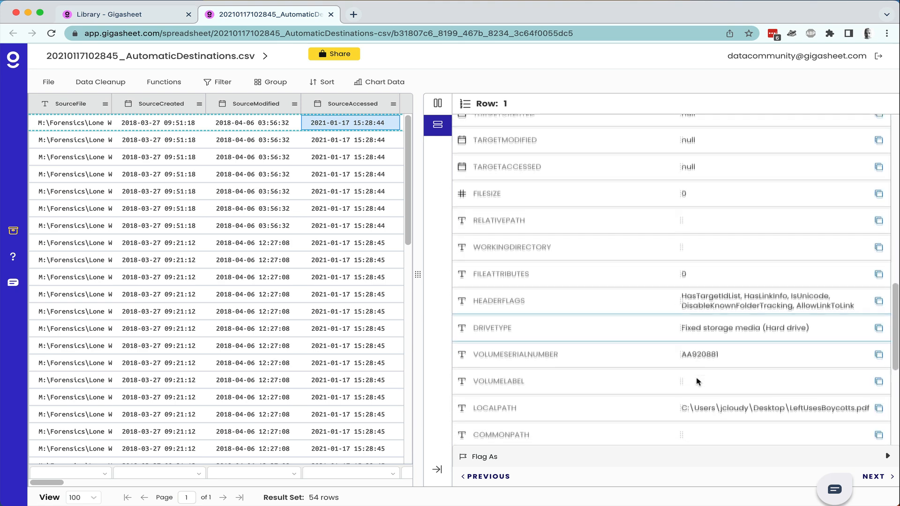
pyautogui.scroll(-1, 698, 381)
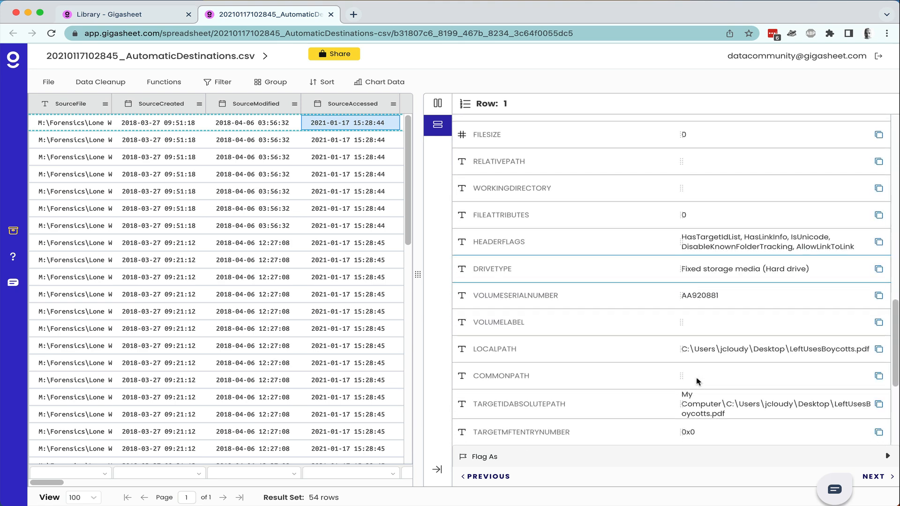
pyautogui.scroll(10, 697, 381)
pyautogui.scroll(3, 697, 379)
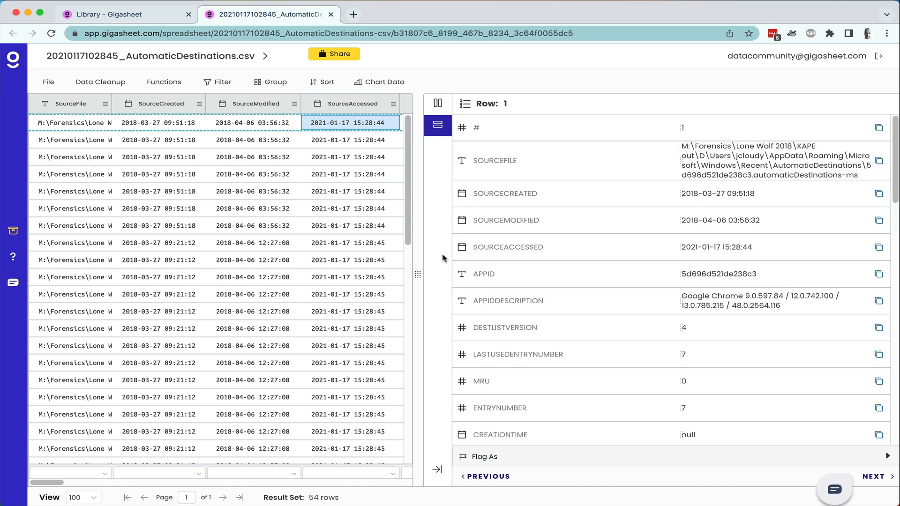
pyautogui.click(437, 125)
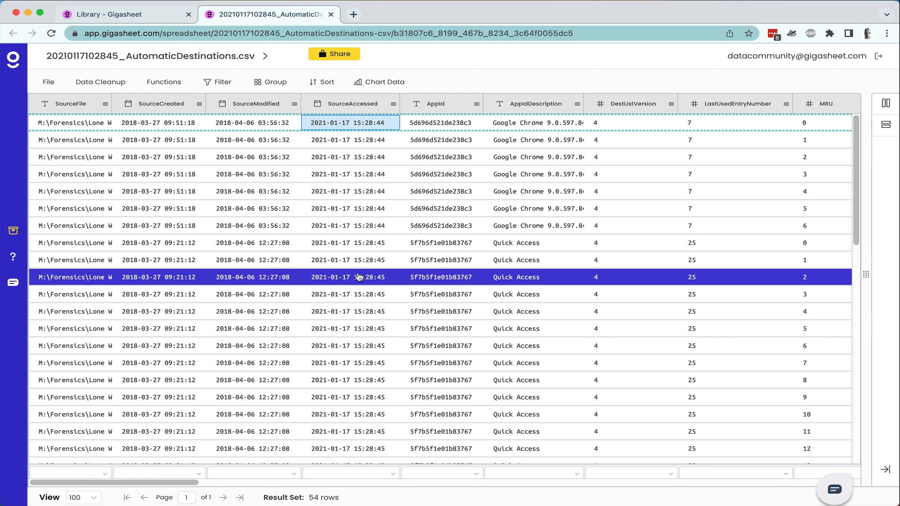
# Close the AutomaticDestinations sheet and check the folder list until files show their row and column counts.
pyautogui.click(331, 14)
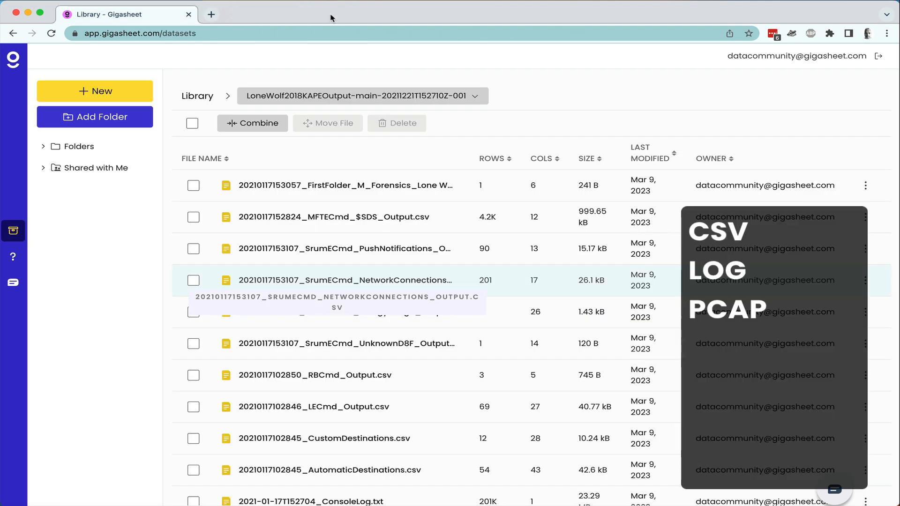
pyautogui.scroll(-5, 471, 298)
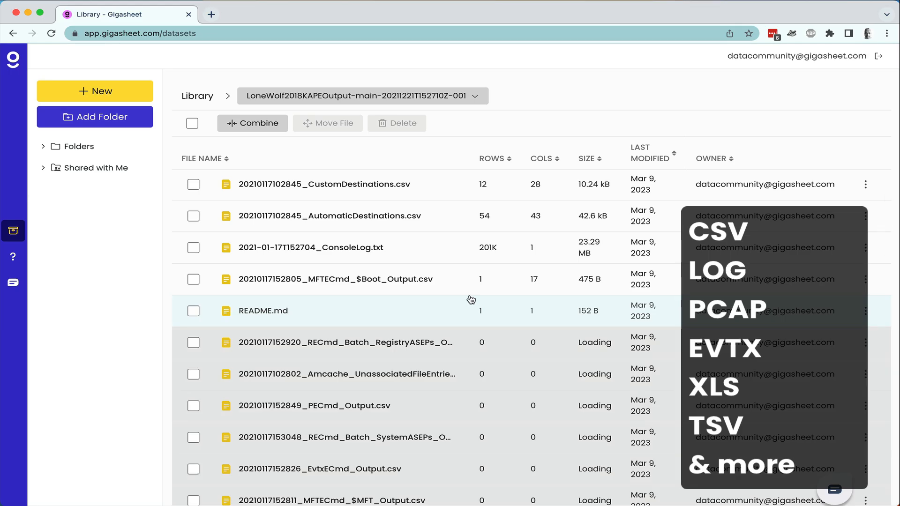
pyautogui.scroll(-10, 471, 299)
pyautogui.scroll(-11, 469, 299)
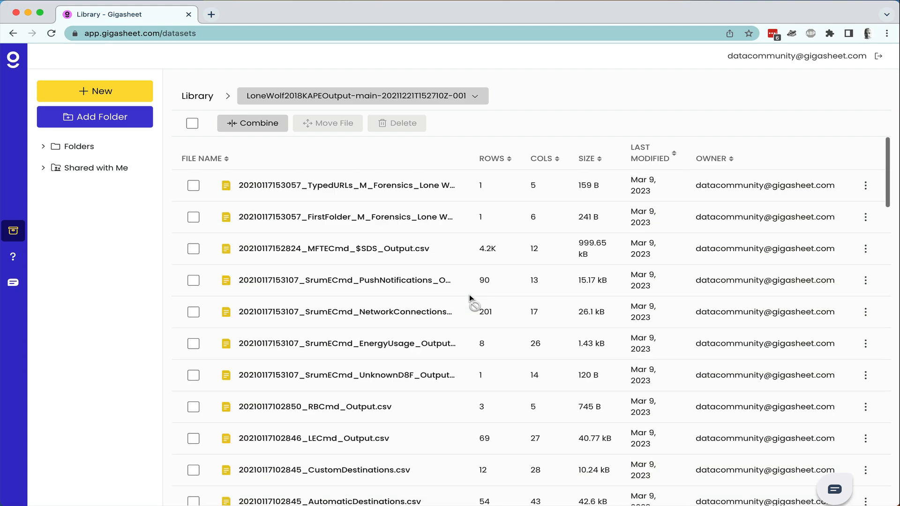
pyautogui.scroll(-8, 469, 296)
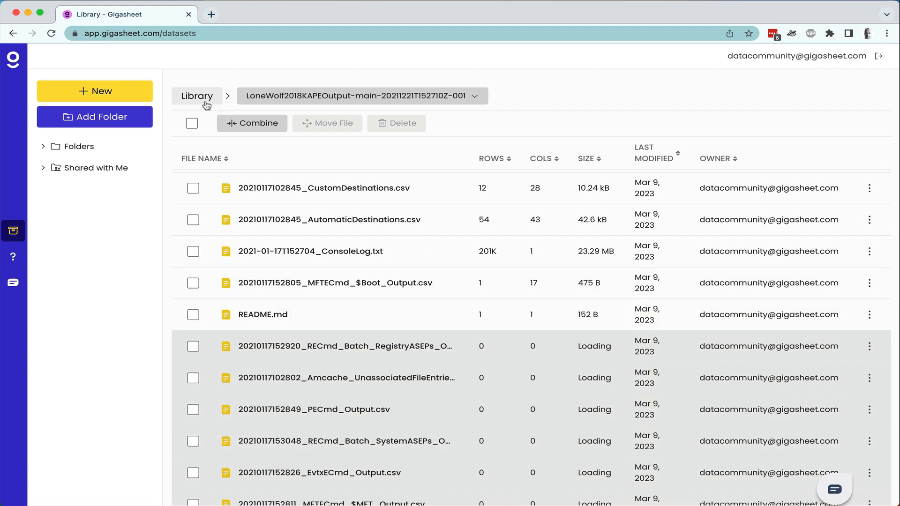
pyautogui.scroll(1, 257, 283)
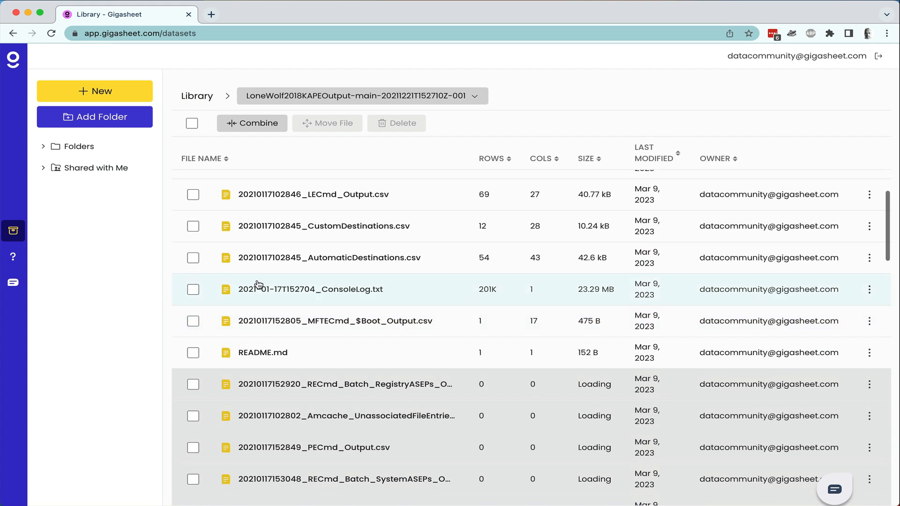
pyautogui.scroll(5, 257, 284)
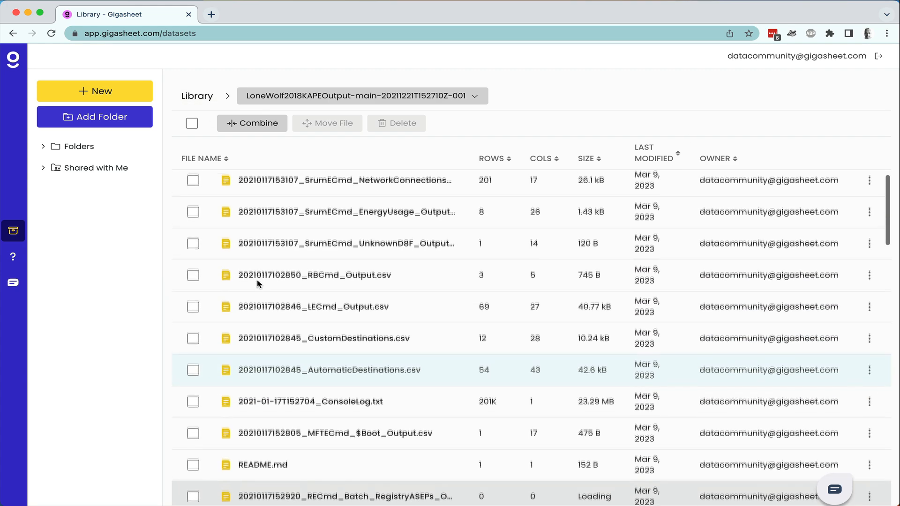
pyautogui.scroll(2, 257, 283)
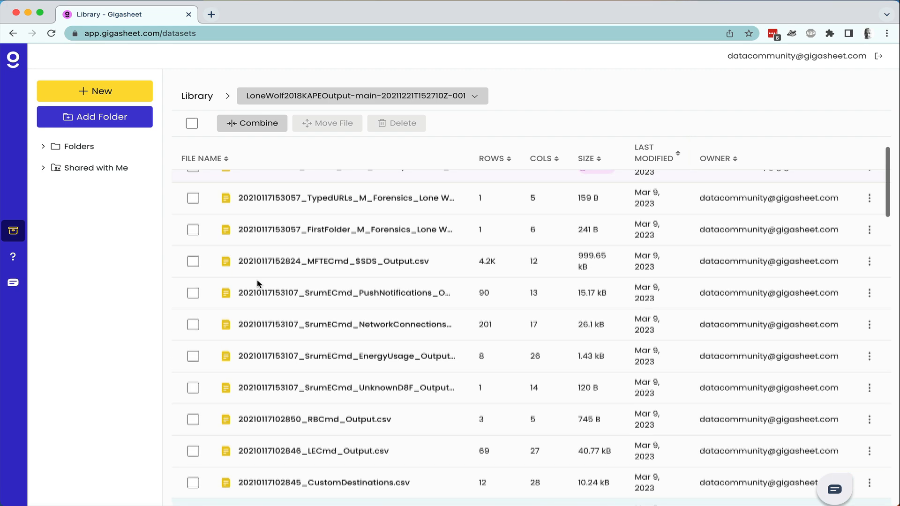
pyautogui.scroll(2, 258, 284)
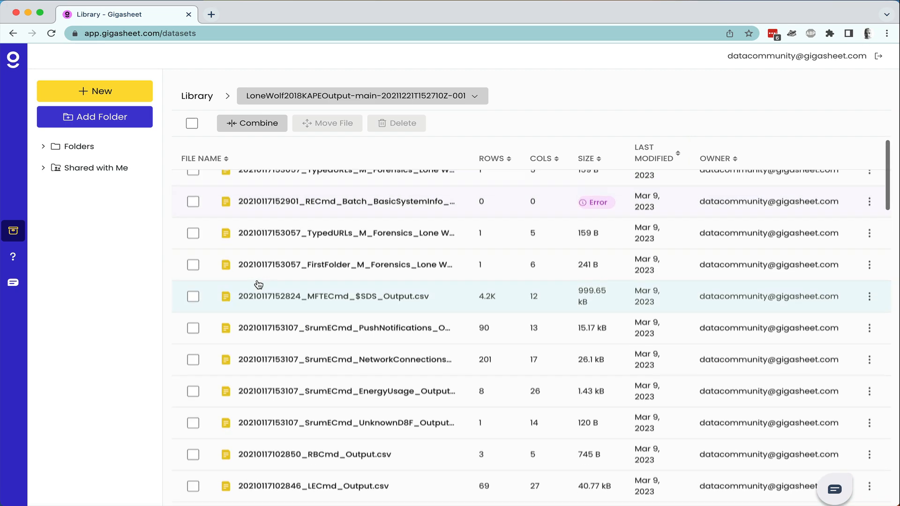
pyautogui.scroll(-10, 338, 253)
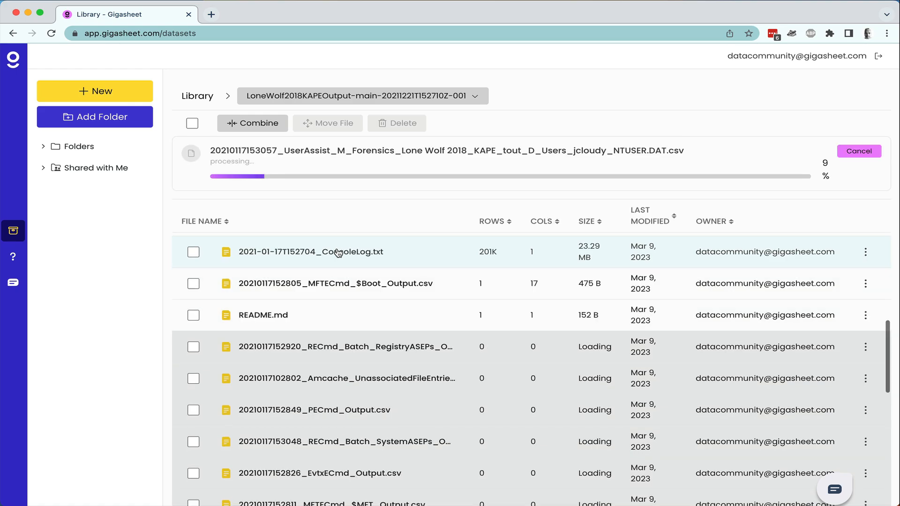
pyautogui.scroll(3, 616, 207)
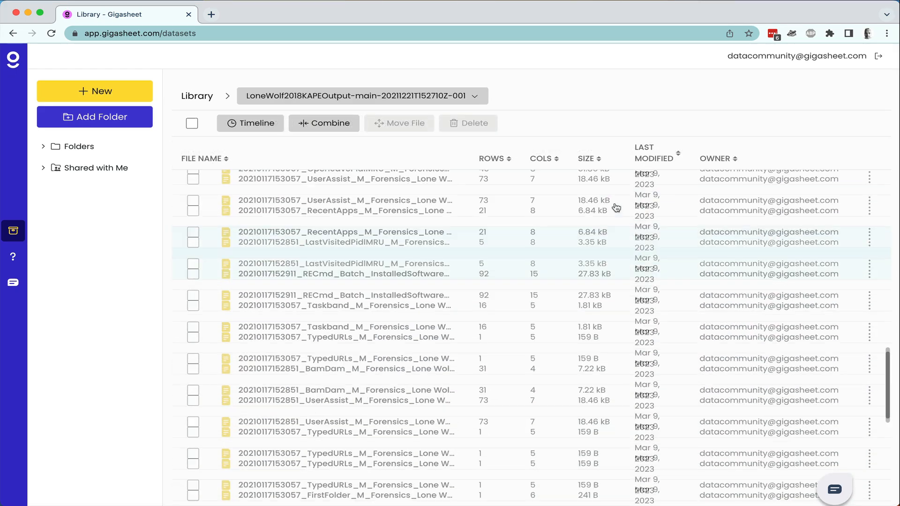
pyautogui.scroll(10, 616, 208)
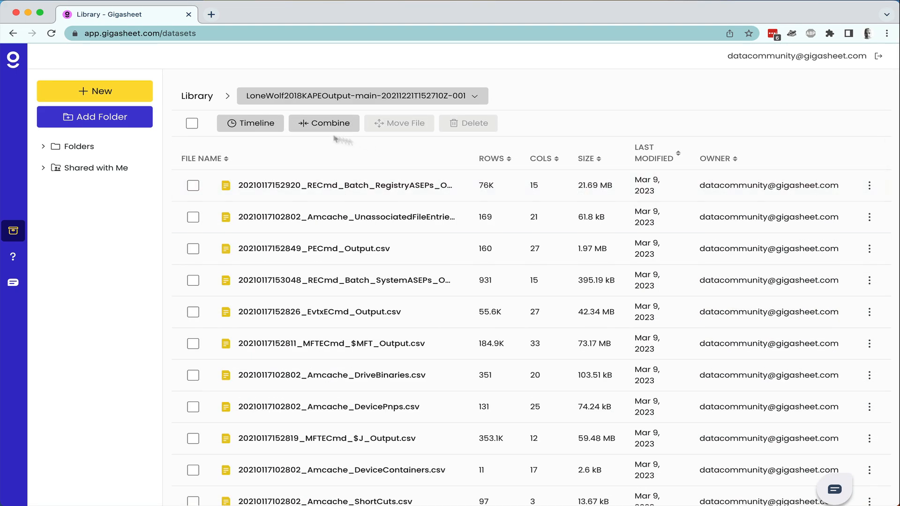
# Delete the failed MountedDevices file from the folder.
pyautogui.scroll(-3, 408, 319)
pyautogui.scroll(-15, 407, 319)
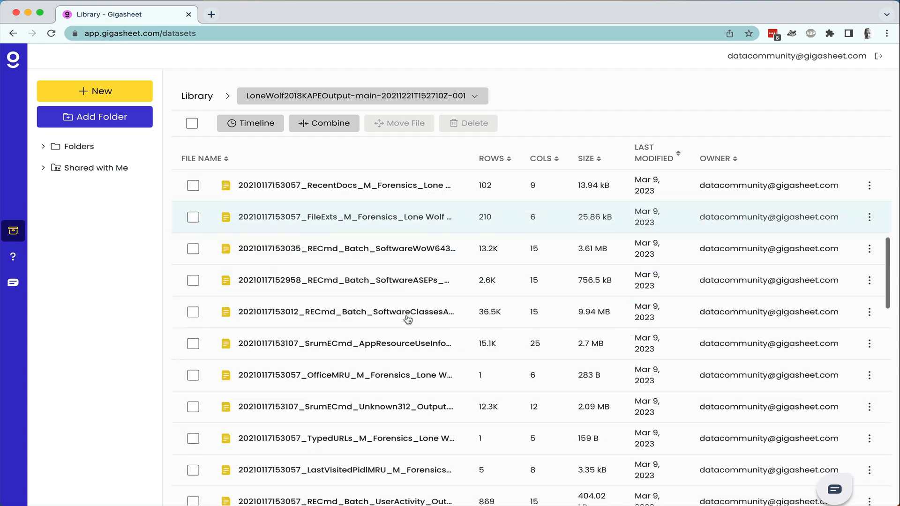
pyautogui.moveTo(586, 406)
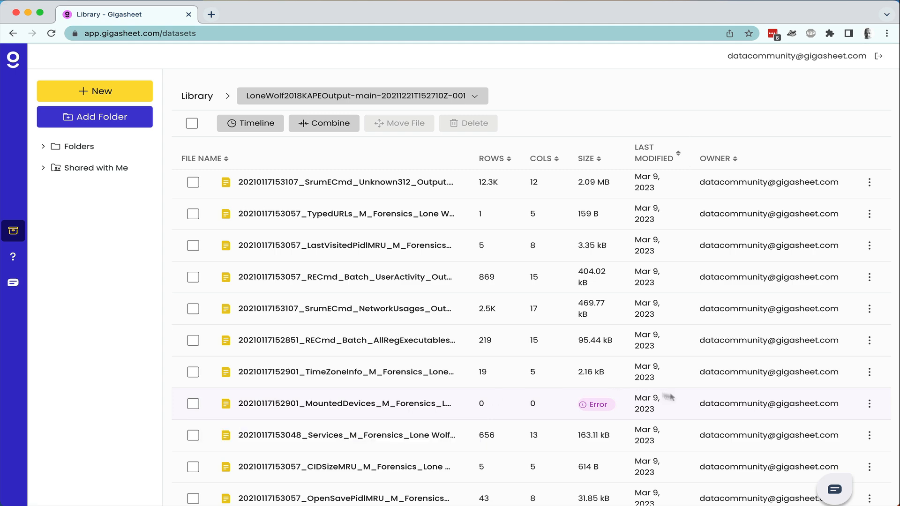
pyautogui.click(870, 404)
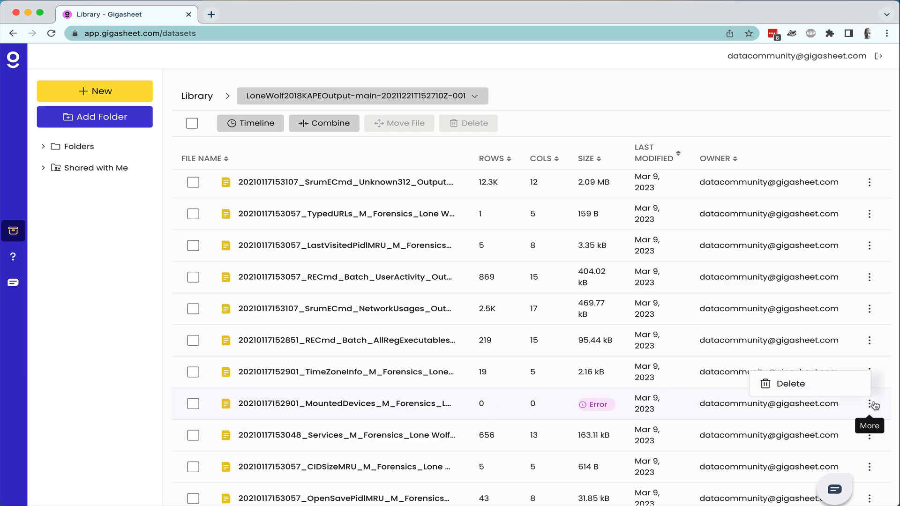
pyautogui.click(838, 389)
pyautogui.click(523, 315)
# Return to the Library and reopen the LoneWolf2018KAPEOutput folder.
pyautogui.scroll(10, 480, 422)
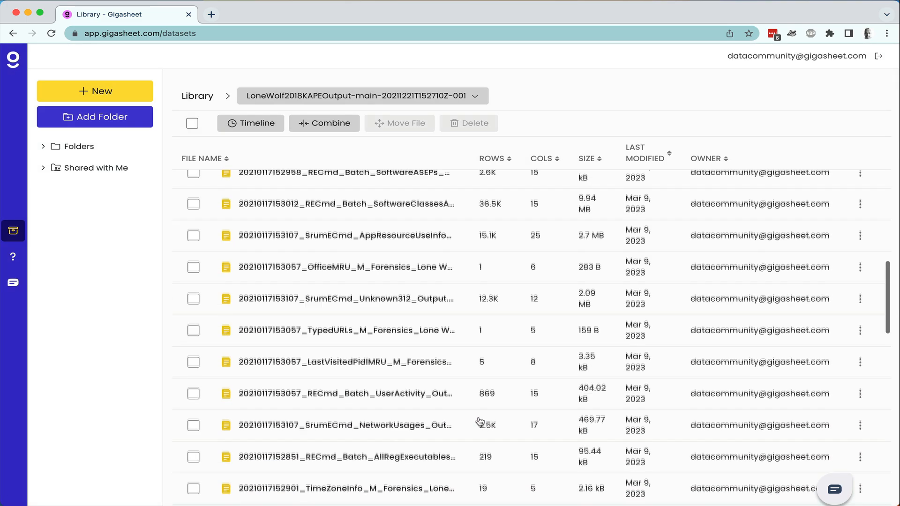
pyautogui.click(211, 98)
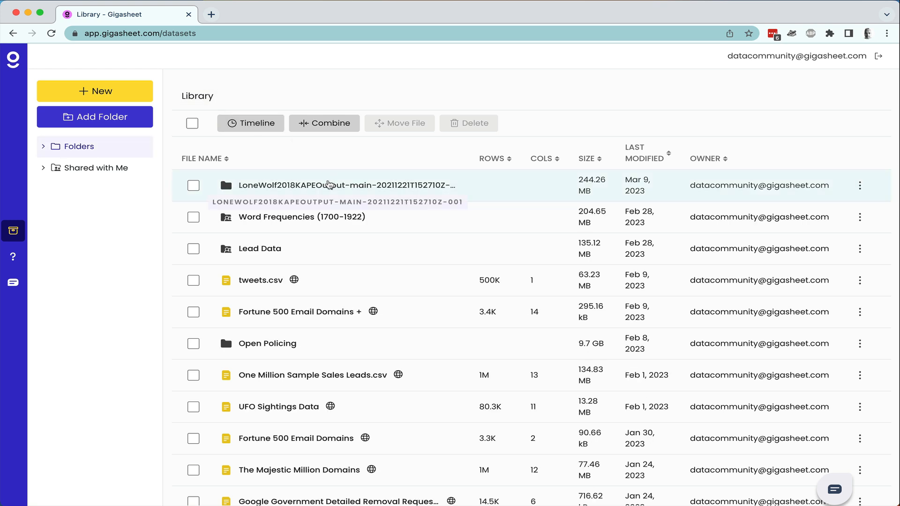
pyautogui.click(539, 189)
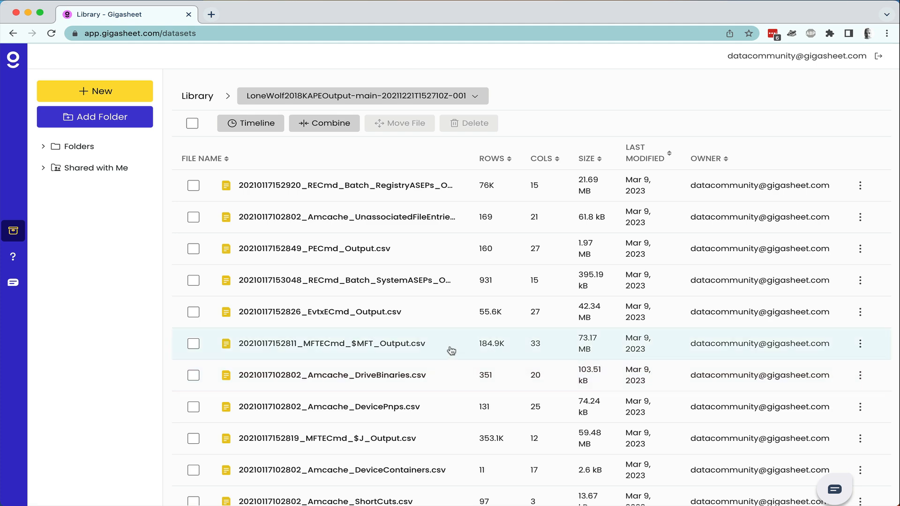
pyautogui.scroll(-1, 451, 351)
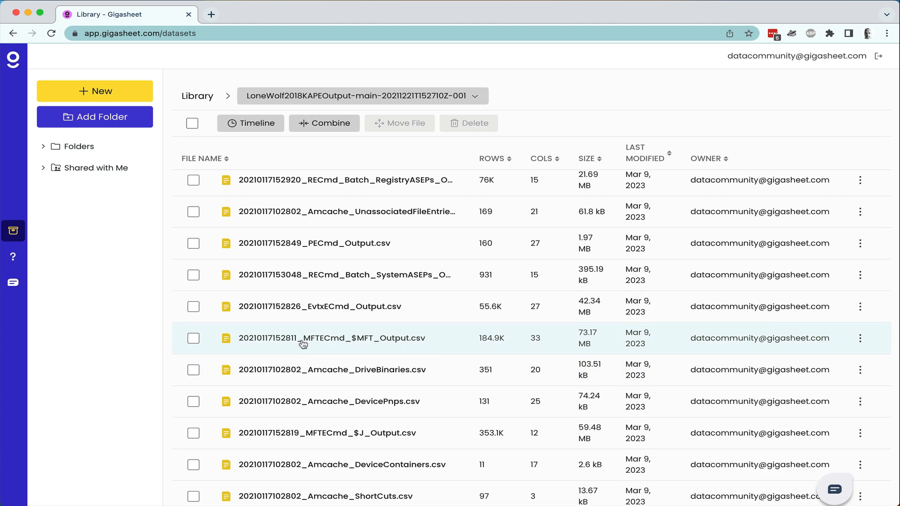
pyautogui.click(193, 338)
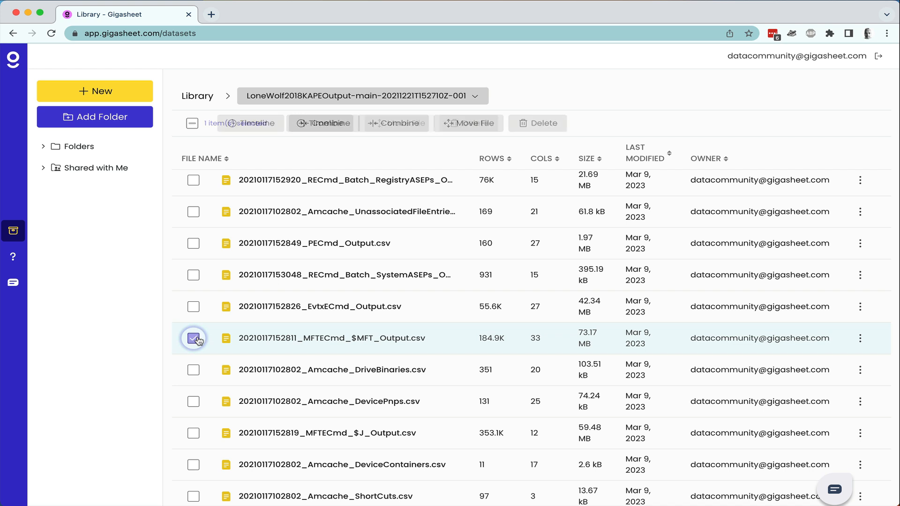
pyautogui.click(294, 126)
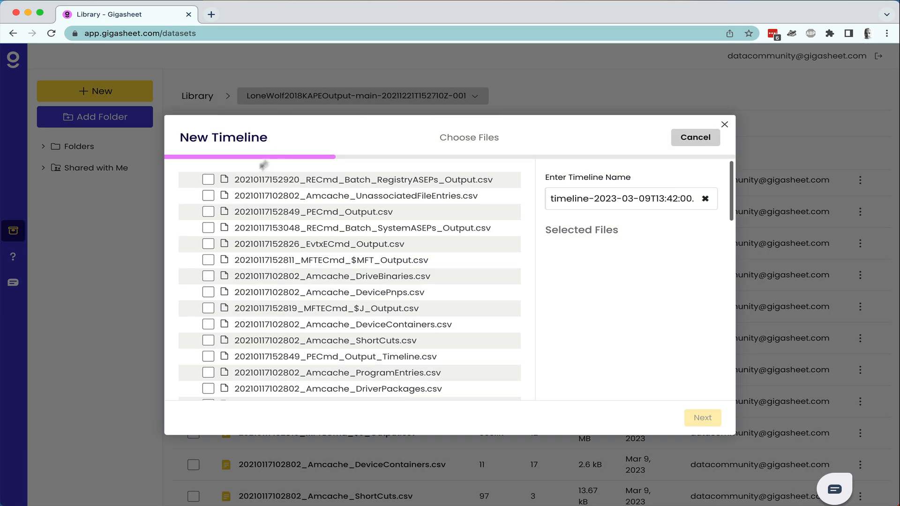
pyautogui.click(207, 197)
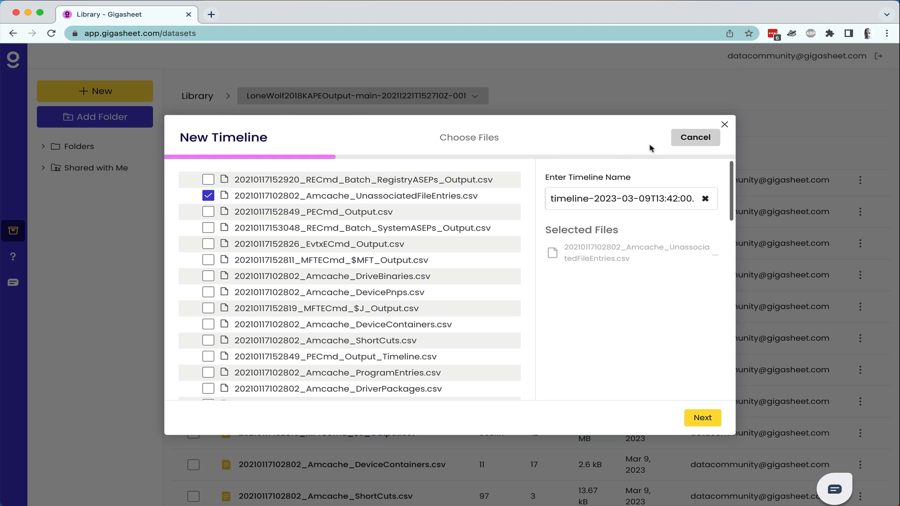
pyautogui.click(711, 136)
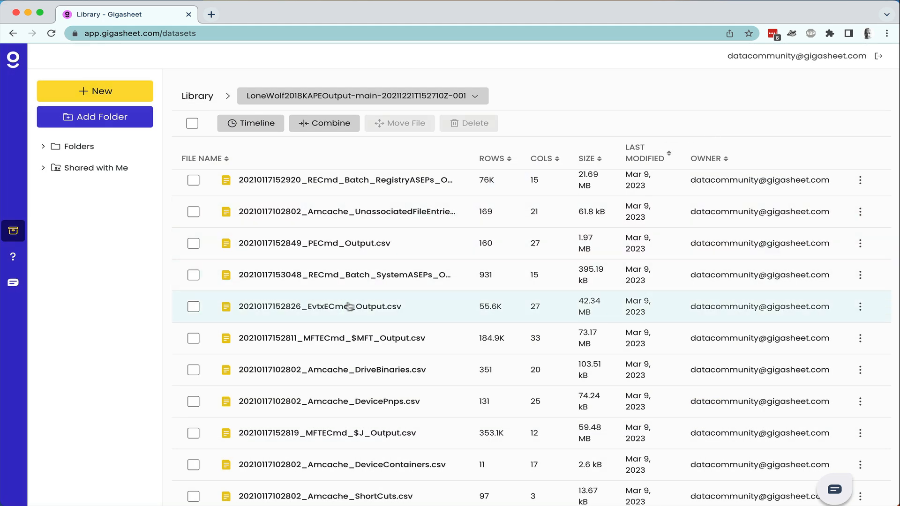
# Select the EvtxECmd, MFTECmd $MFT and PECmd_Output_Timeline.csv outputs.
pyautogui.click(198, 307)
pyautogui.click(192, 338)
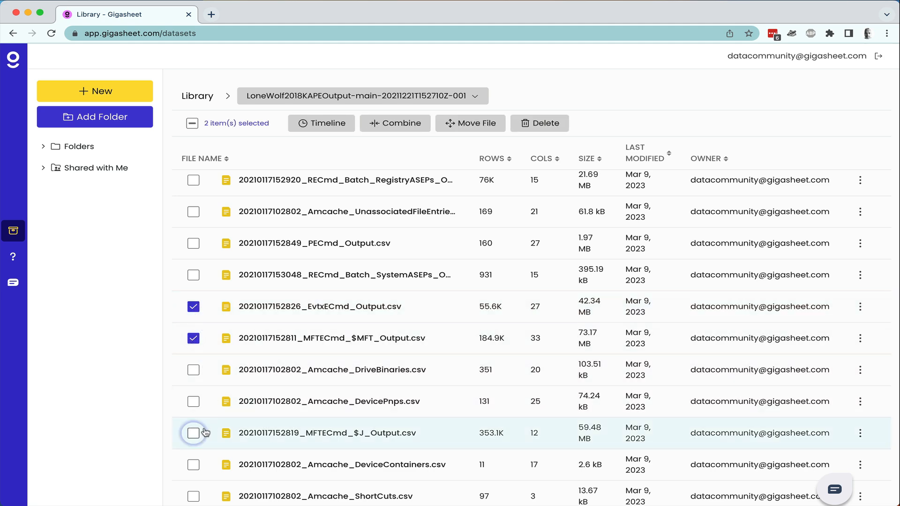
pyautogui.scroll(-3, 194, 433)
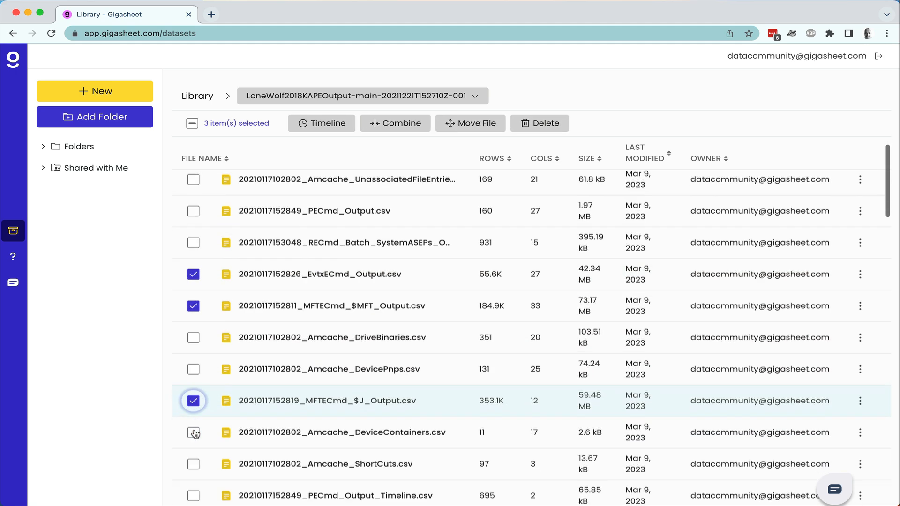
pyautogui.click(194, 412)
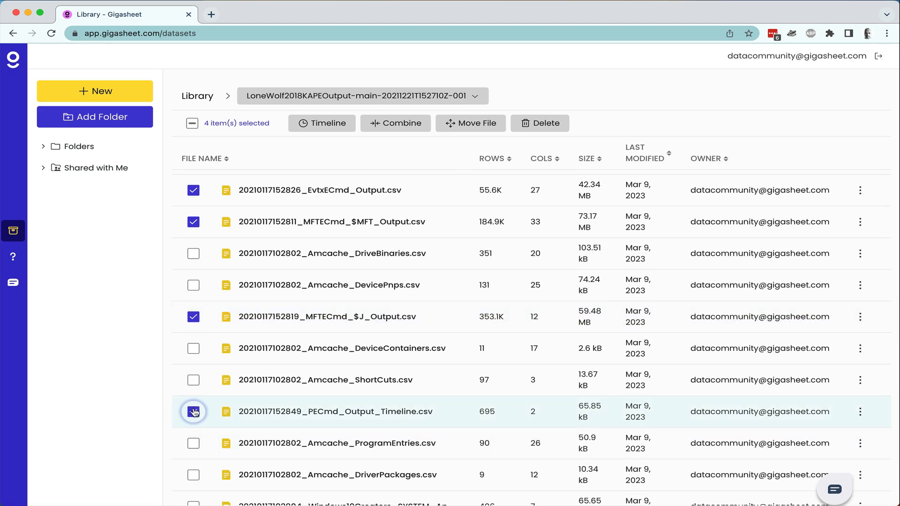
pyautogui.scroll(-4, 195, 413)
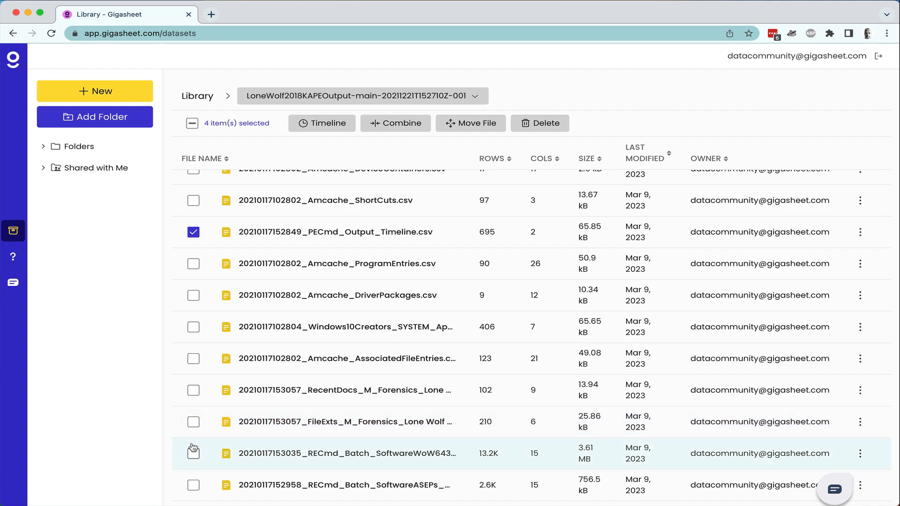
# Add the RECmd SoftwareWoW6432 ASEPs, SrumECmd Unknown312 and NetworkUsages outputs, and start a timeline.
pyautogui.click(192, 452)
pyautogui.scroll(-3, 192, 452)
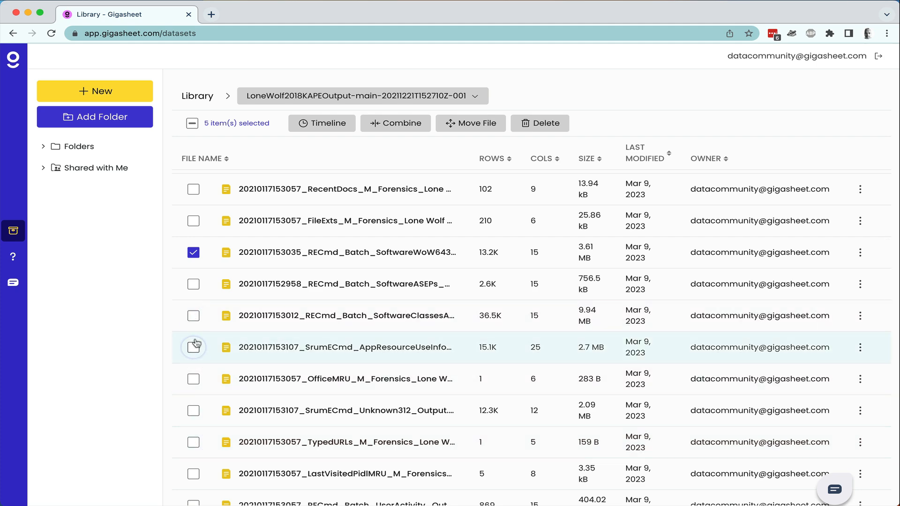
pyautogui.click(193, 411)
pyautogui.scroll(-4, 191, 408)
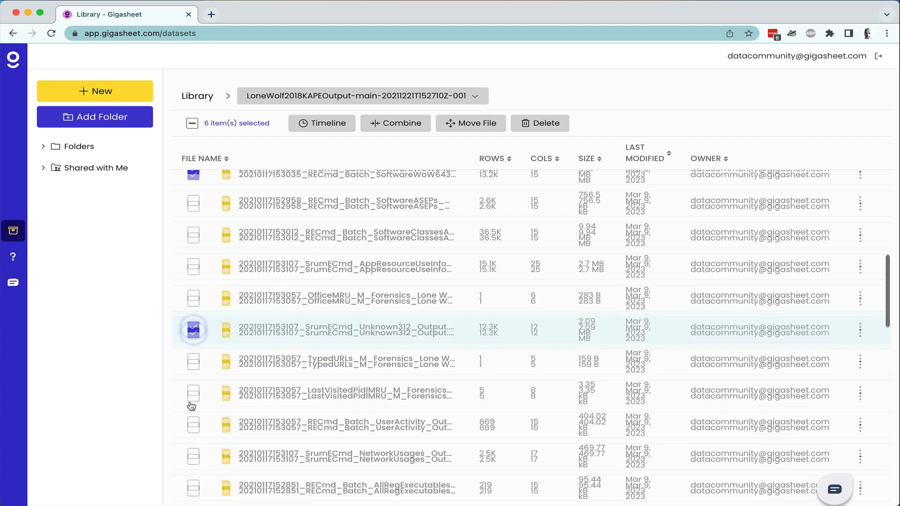
pyautogui.click(193, 270)
pyautogui.scroll(10, 192, 278)
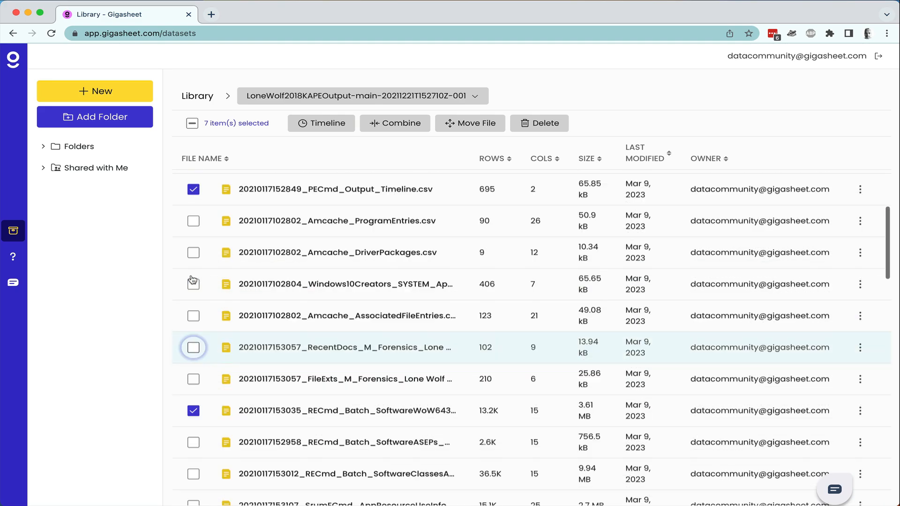
pyautogui.click(303, 124)
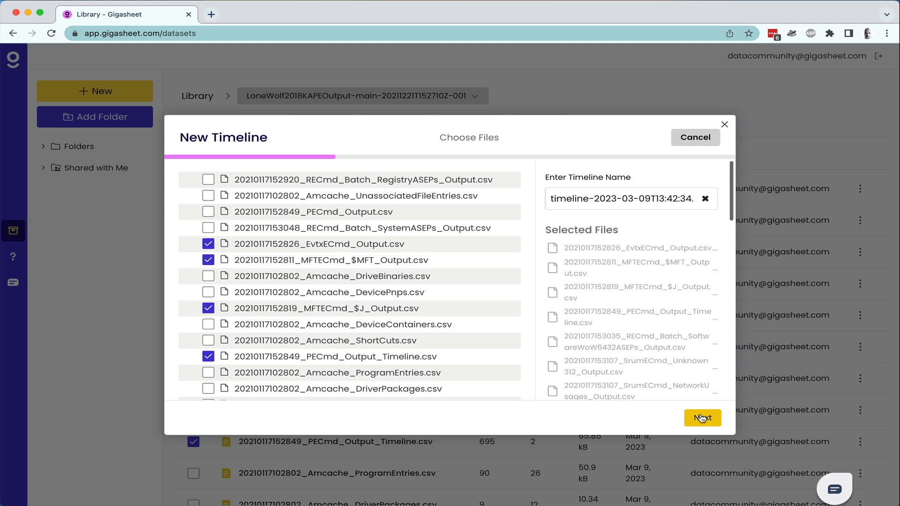
# Name the timeline 'Lone Wo' and continue to date/time verification.
pyautogui.click(705, 199)
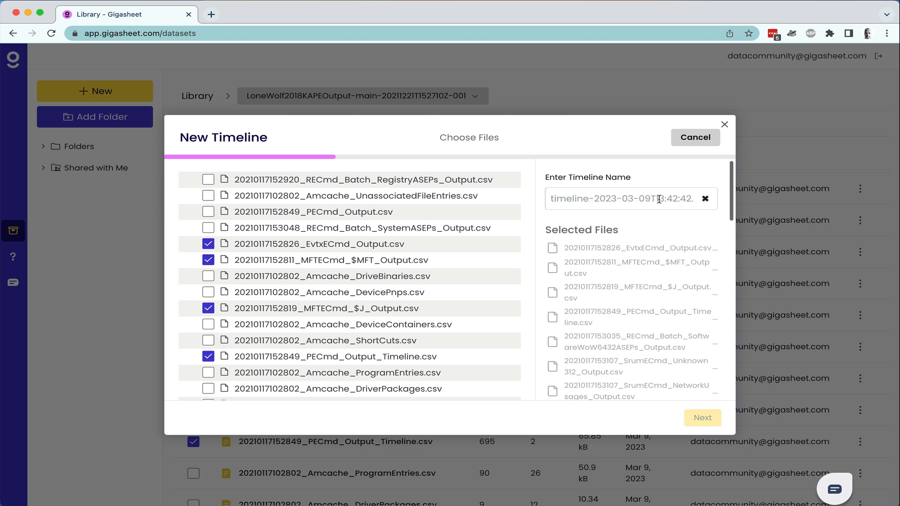
pyautogui.write('Lone Wolf')
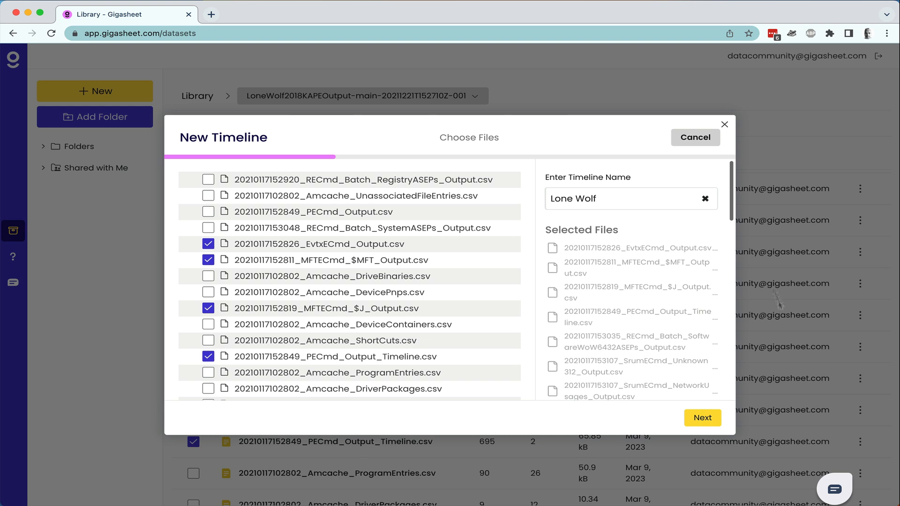
pyautogui.click(702, 417)
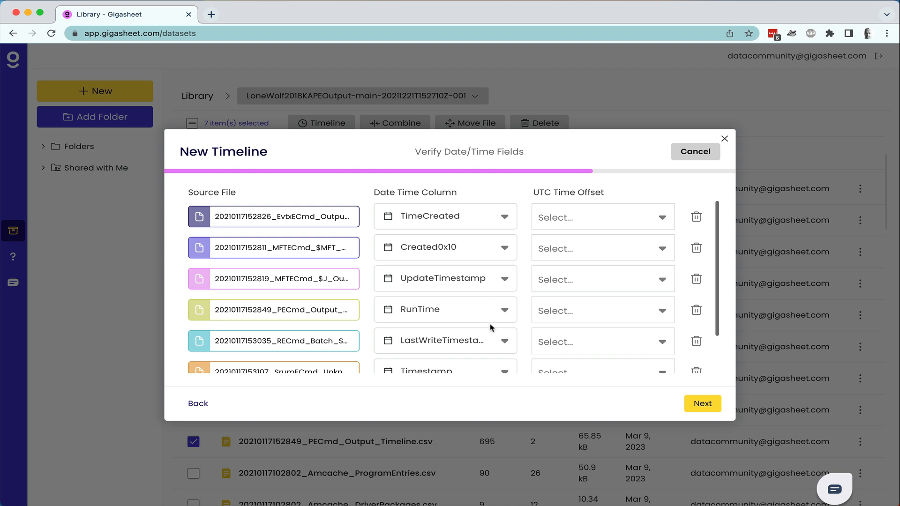
pyautogui.click(505, 310)
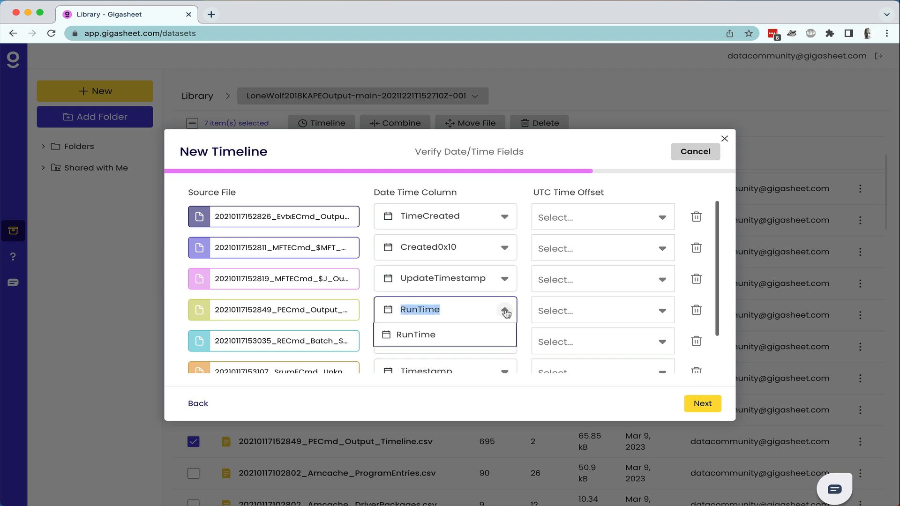
pyautogui.click(505, 311)
pyautogui.click(506, 281)
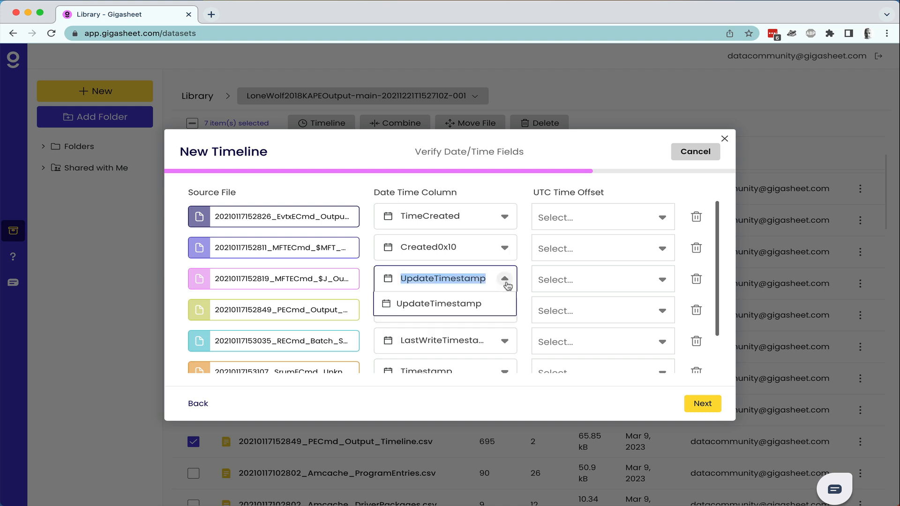
pyautogui.click(506, 281)
pyautogui.scroll(-2, 503, 296)
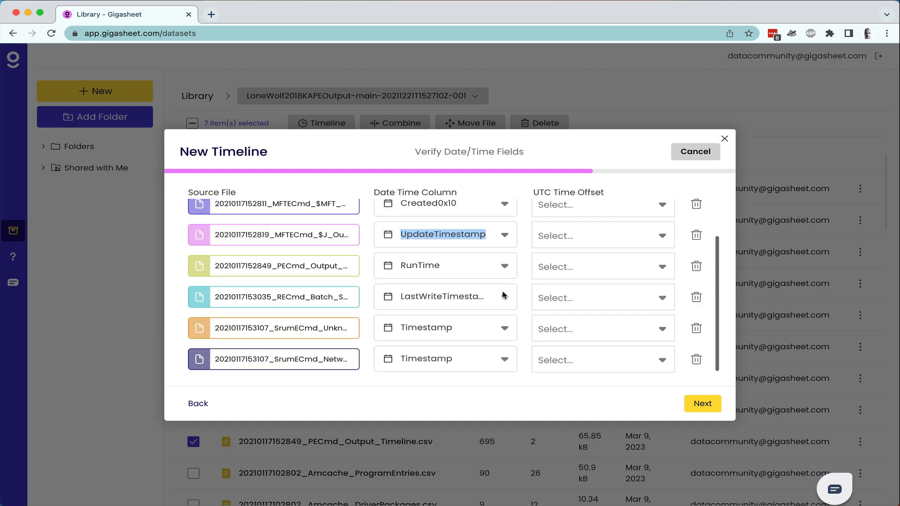
pyautogui.click(504, 298)
pyautogui.click(506, 302)
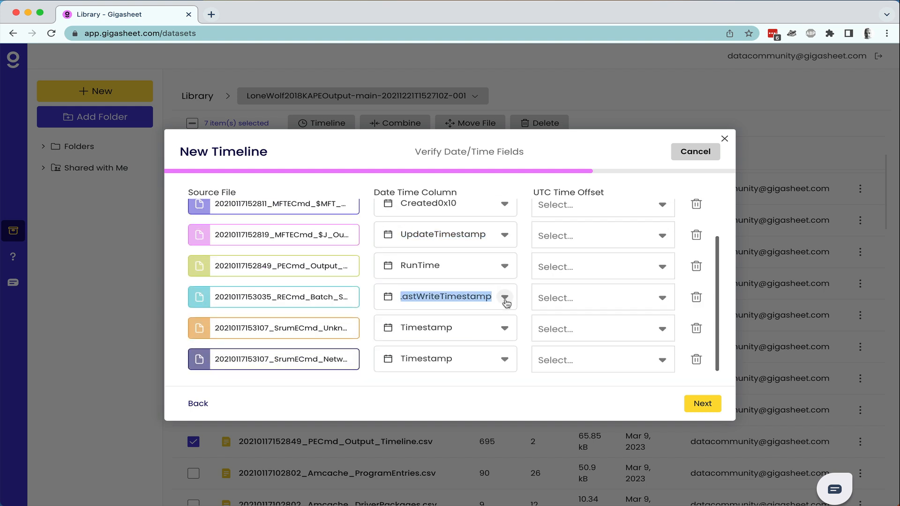
pyautogui.click(504, 328)
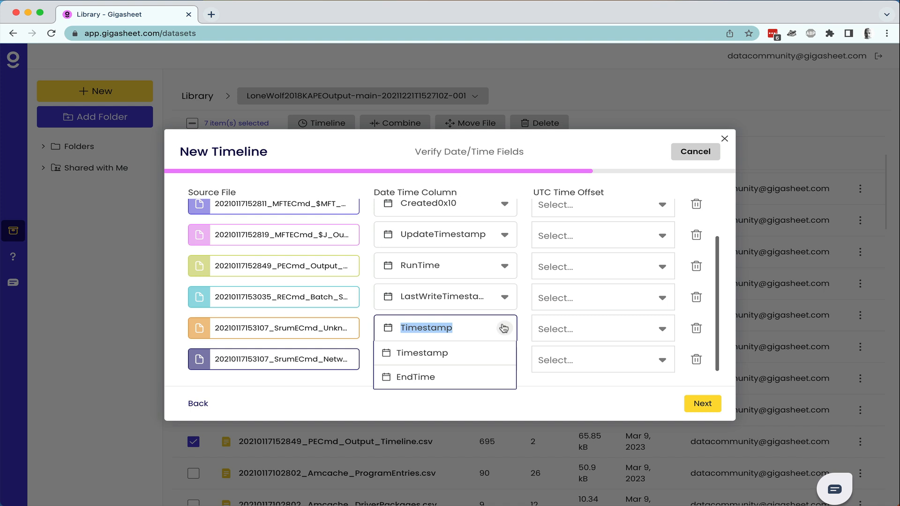
pyautogui.click(477, 379)
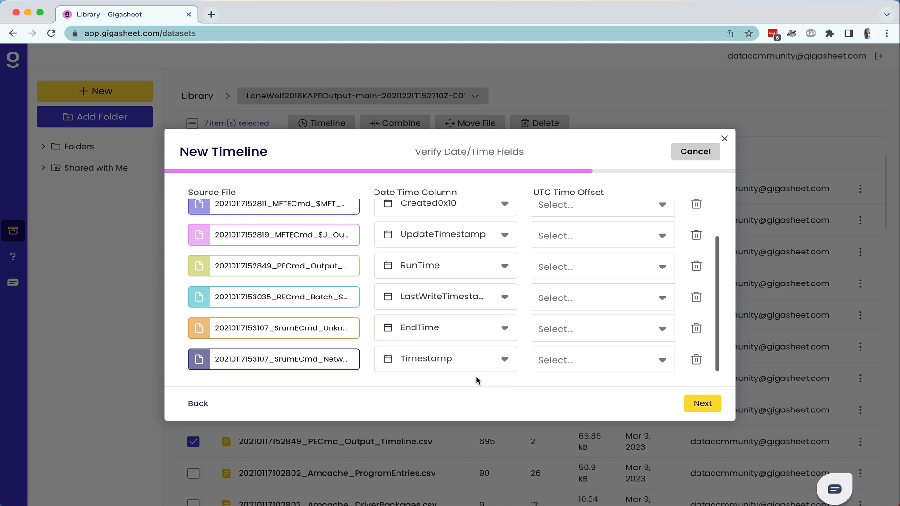
pyautogui.click(503, 327)
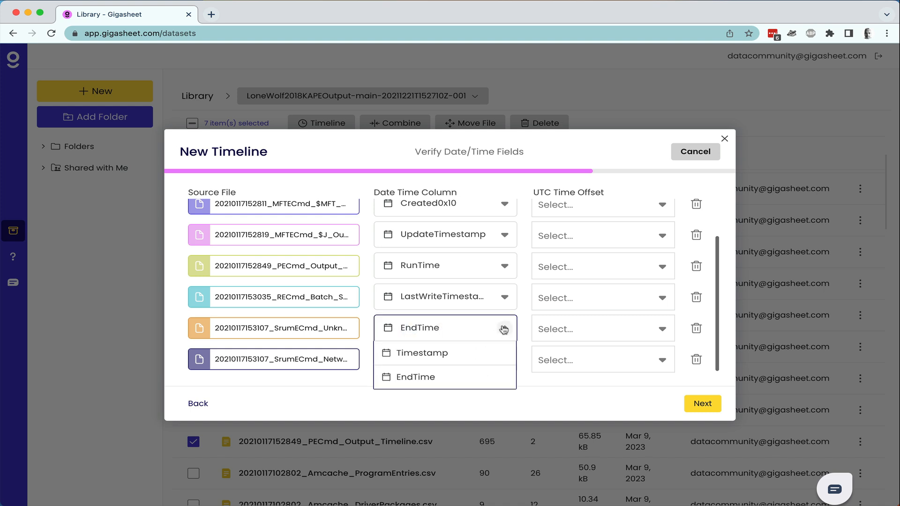
pyautogui.click(481, 351)
pyautogui.click(503, 363)
pyautogui.click(504, 361)
pyautogui.scroll(2, 589, 268)
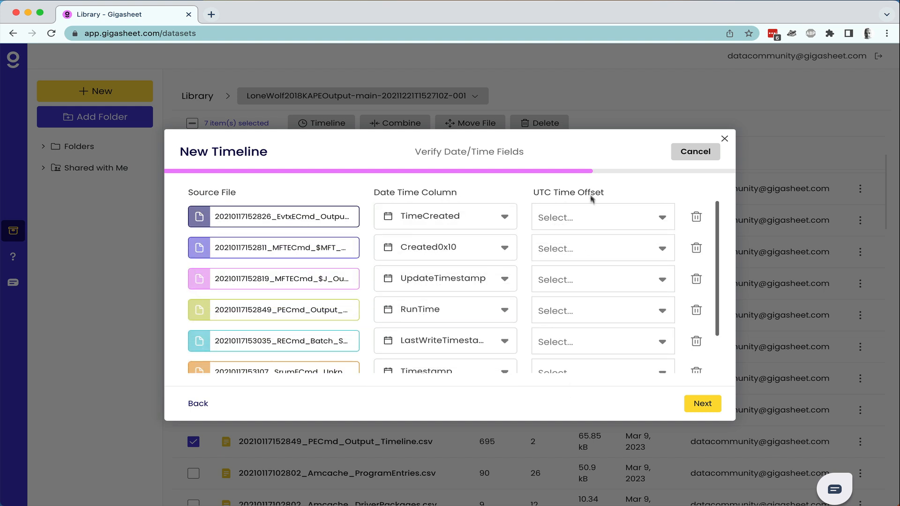
# Leave the EvtxECmd UTC offset unset and continue to message-field verification.
pyautogui.click(663, 220)
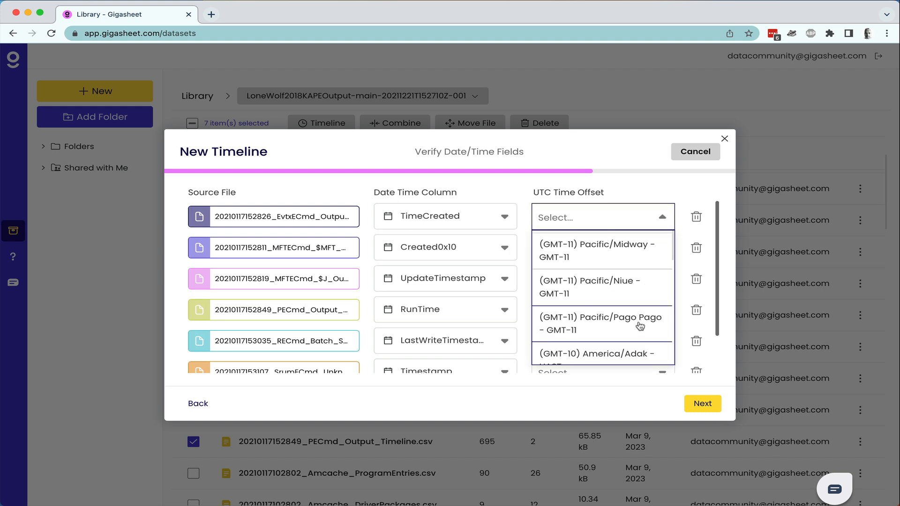
pyautogui.scroll(-4, 640, 325)
pyautogui.scroll(-2, 640, 326)
pyautogui.scroll(6, 640, 326)
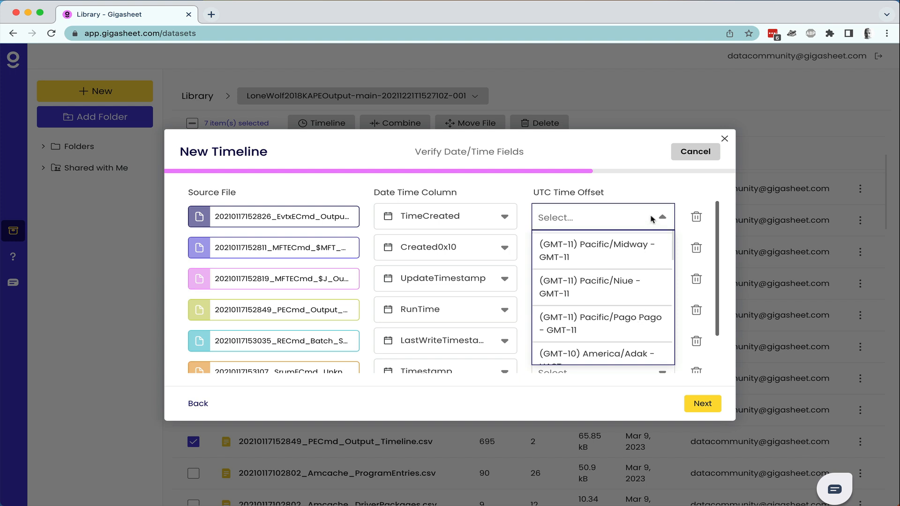
pyautogui.write('new')
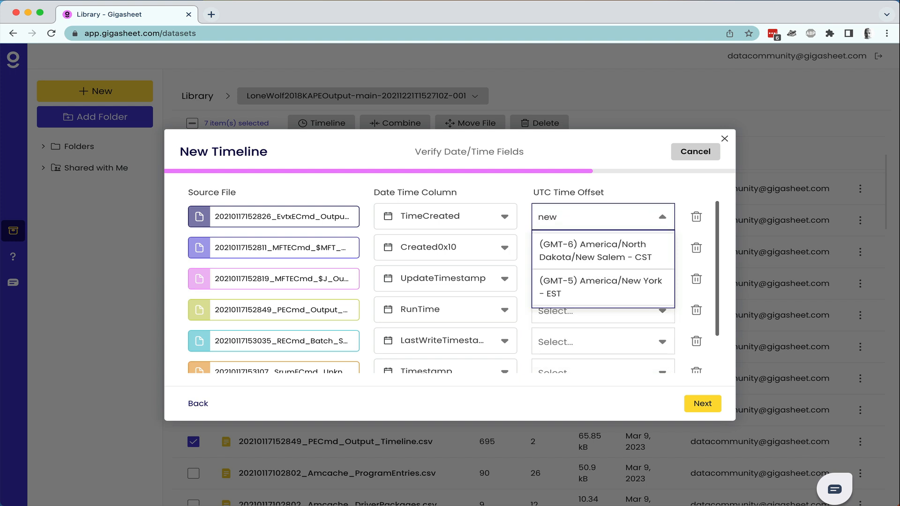
pyautogui.click(641, 184)
pyautogui.scroll(-2, 641, 283)
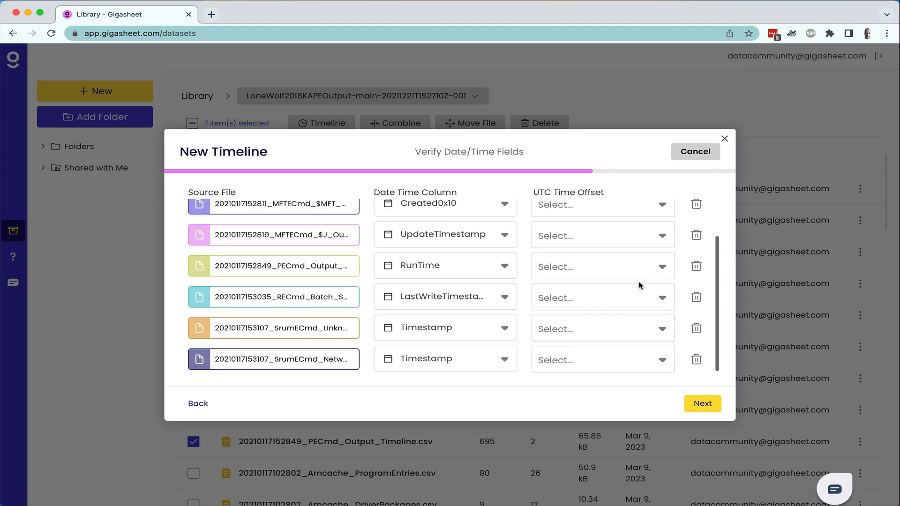
pyautogui.click(701, 405)
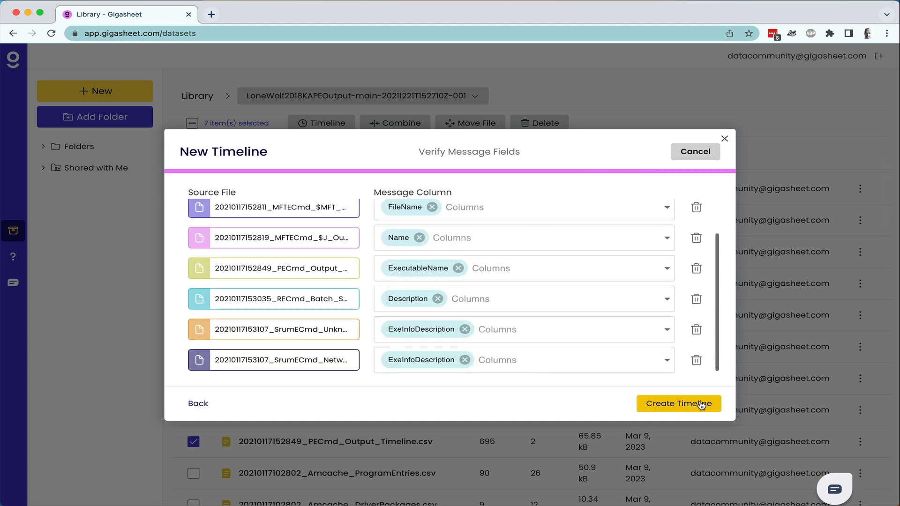
# Add Provider and UserId to the EvtxECmd message column.
pyautogui.scroll(2, 577, 290)
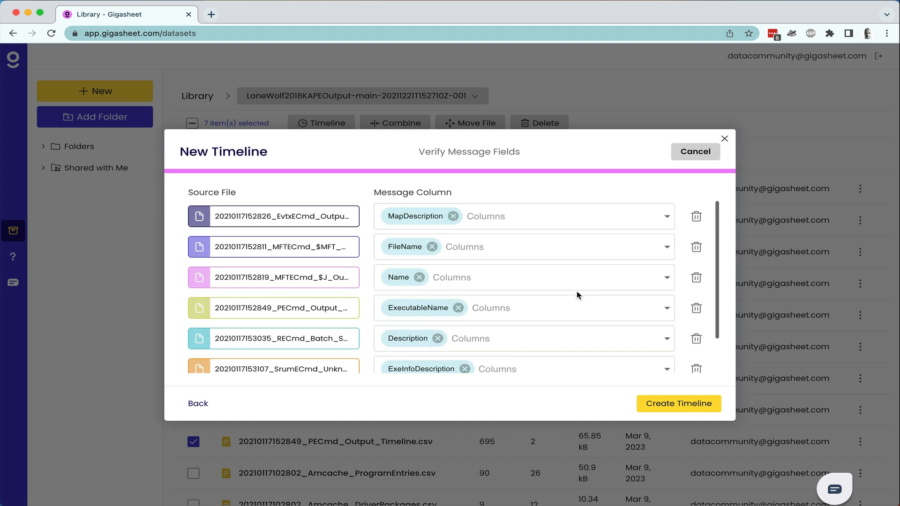
pyautogui.click(666, 217)
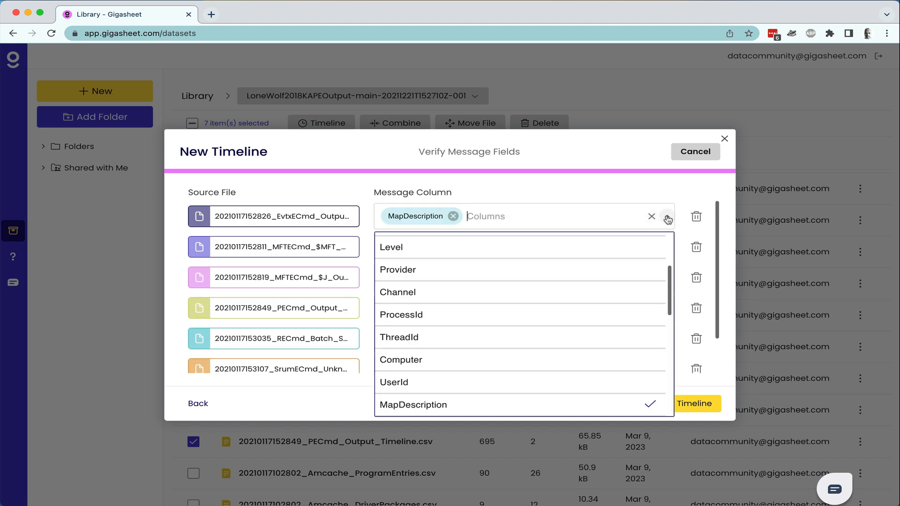
pyautogui.click(535, 271)
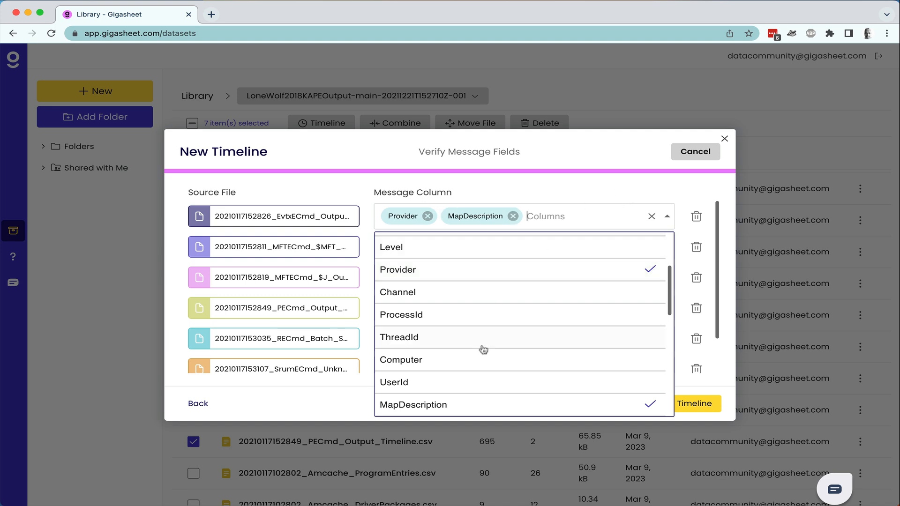
pyautogui.click(465, 381)
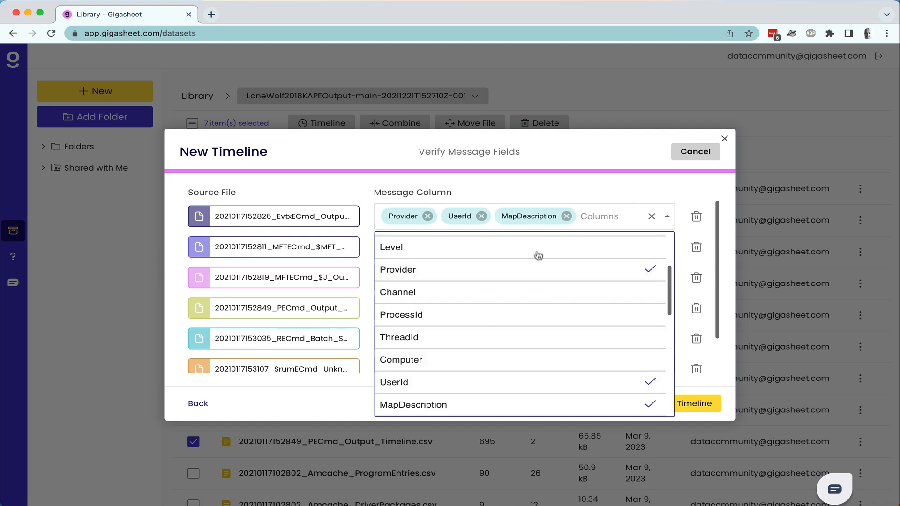
pyautogui.click(559, 196)
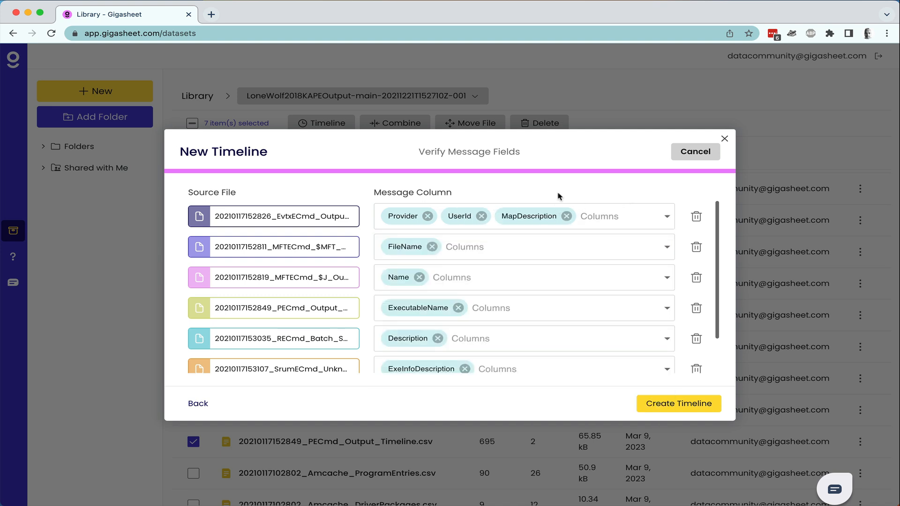
# Add SourceFile to the $J message, leaving the PECmd and $MFT messages unchanged.
pyautogui.click(668, 310)
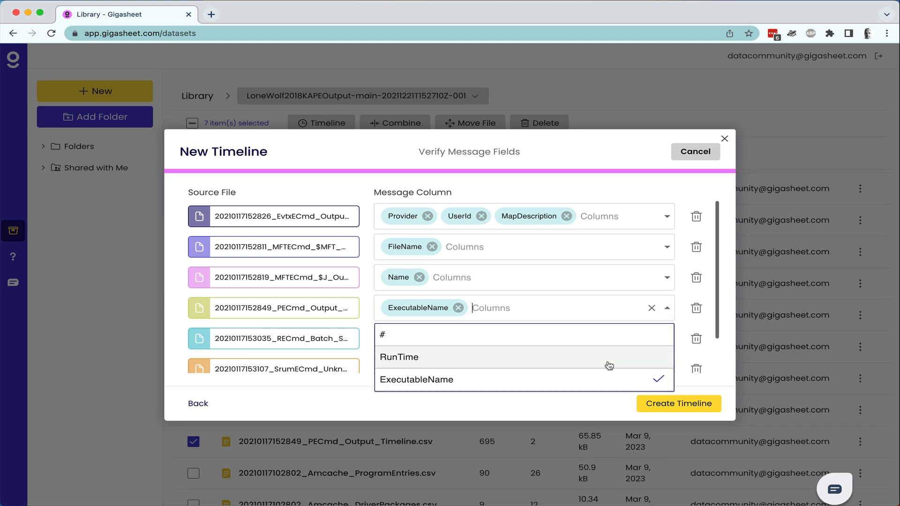
pyautogui.click(667, 278)
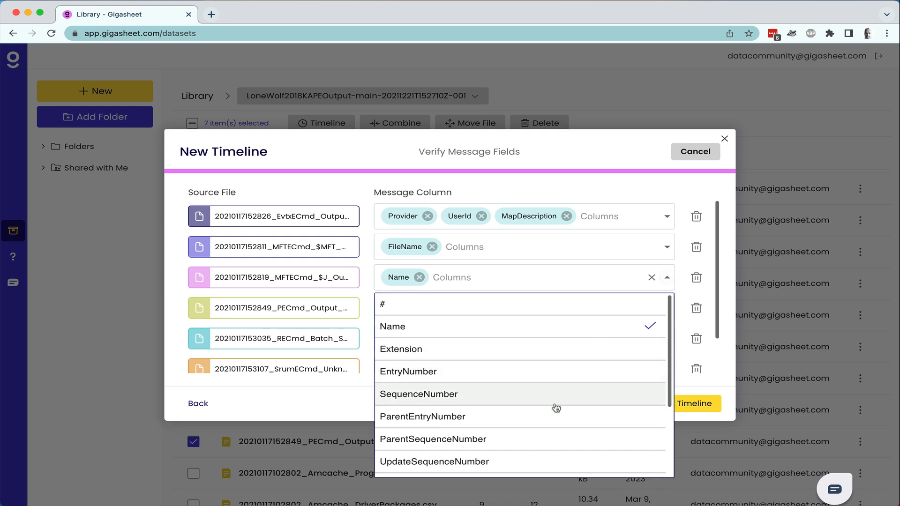
pyautogui.scroll(-5, 556, 408)
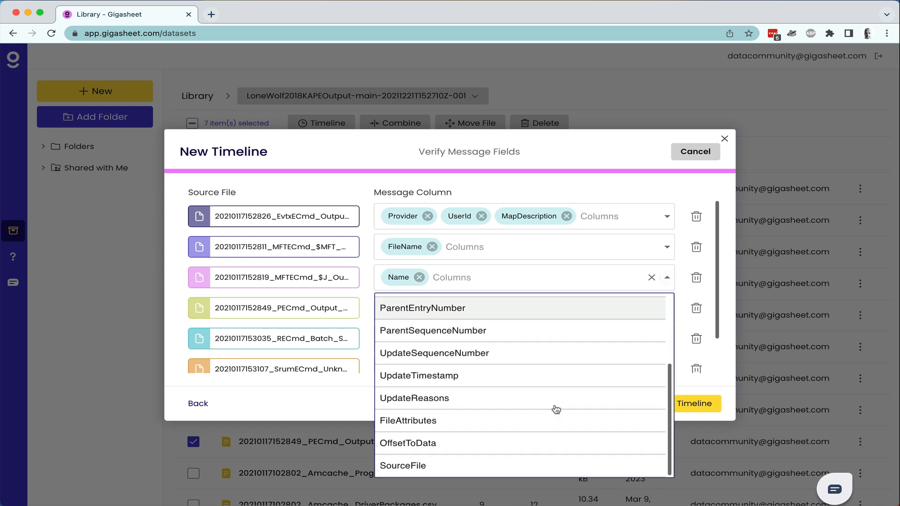
pyautogui.click(503, 464)
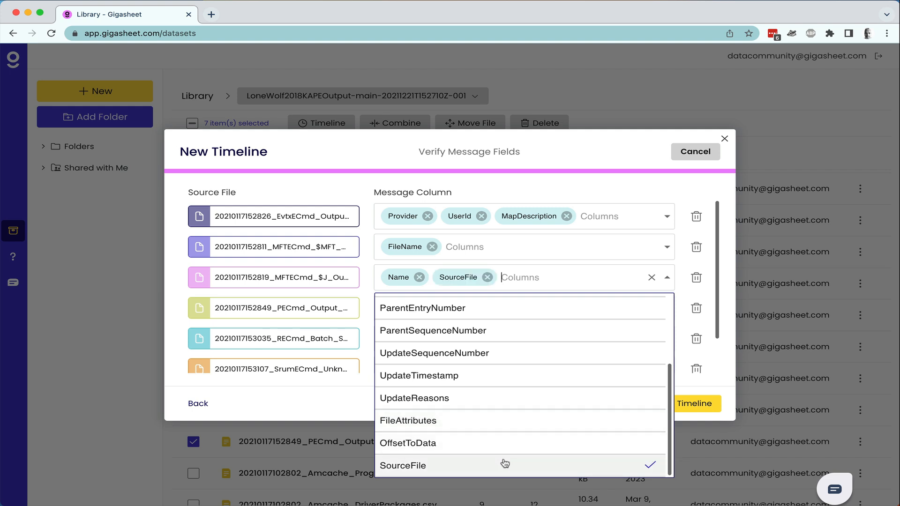
pyautogui.click(667, 246)
pyautogui.scroll(-10, 576, 372)
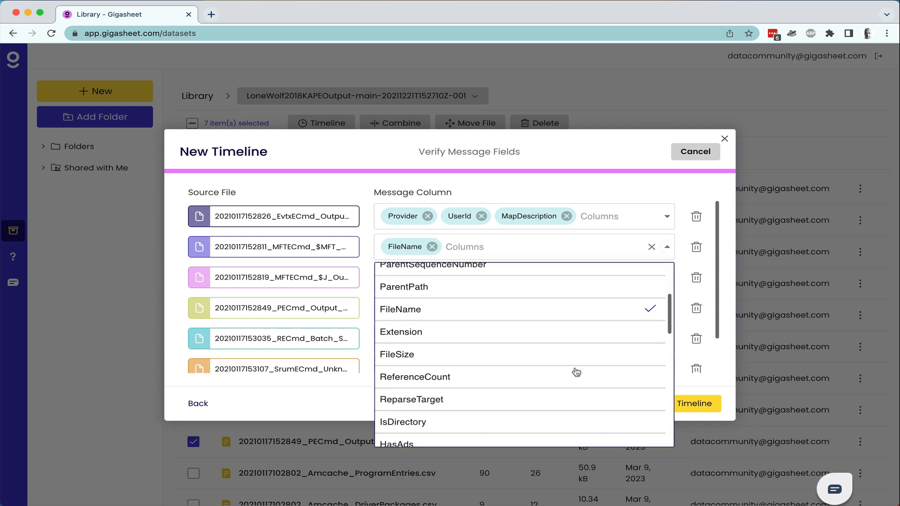
pyautogui.scroll(-5, 576, 372)
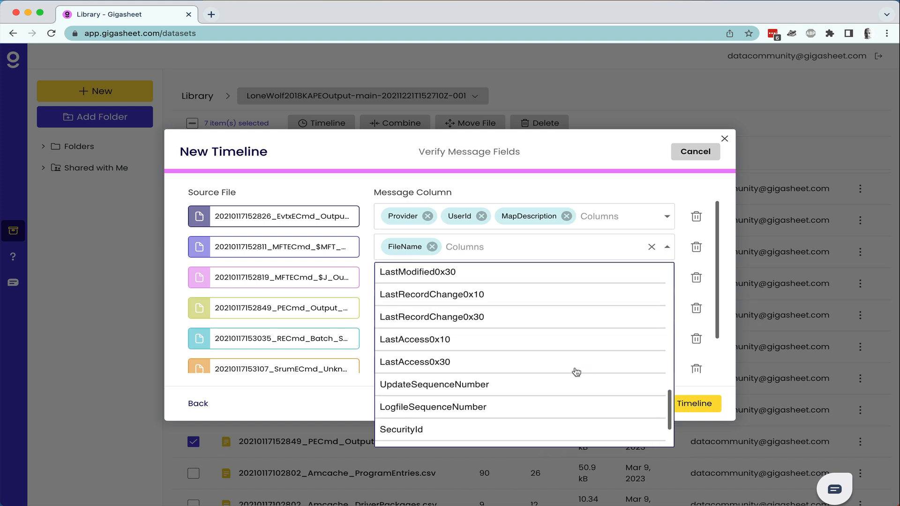
pyautogui.click(636, 195)
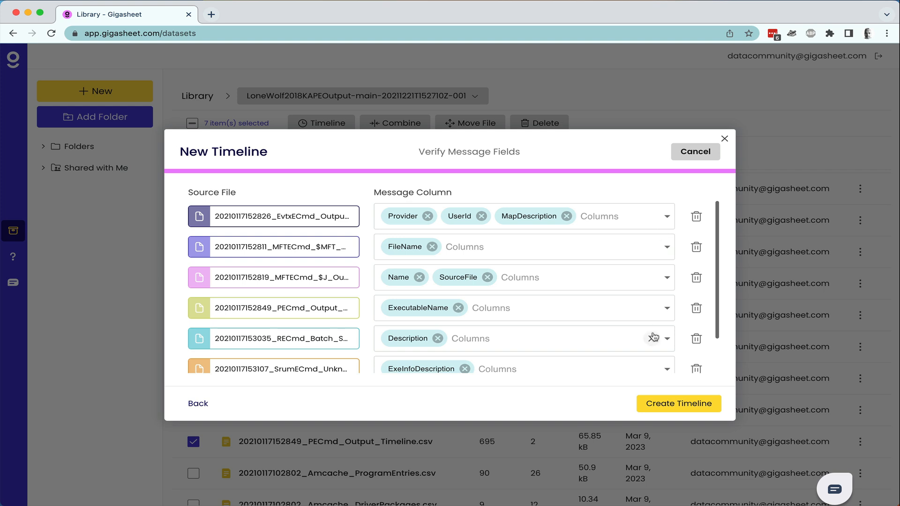
pyautogui.scroll(-2, 655, 339)
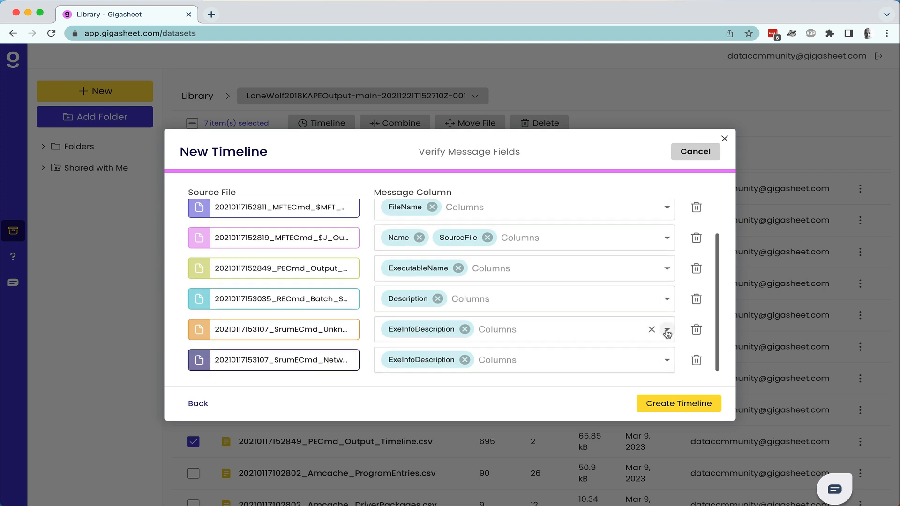
# Add ExeInfo to both SrumECmd messages and create the timeline.
pyautogui.click(666, 331)
pyautogui.click(562, 424)
pyautogui.click(685, 341)
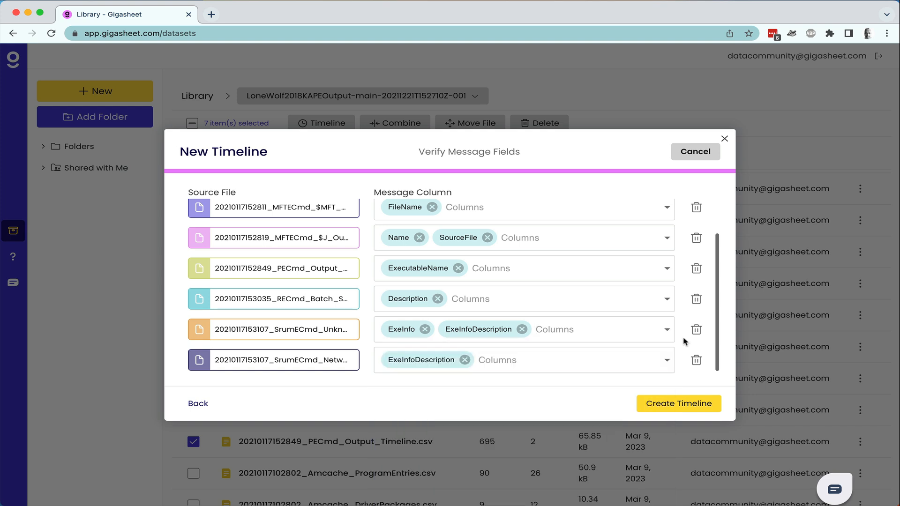
pyautogui.click(663, 361)
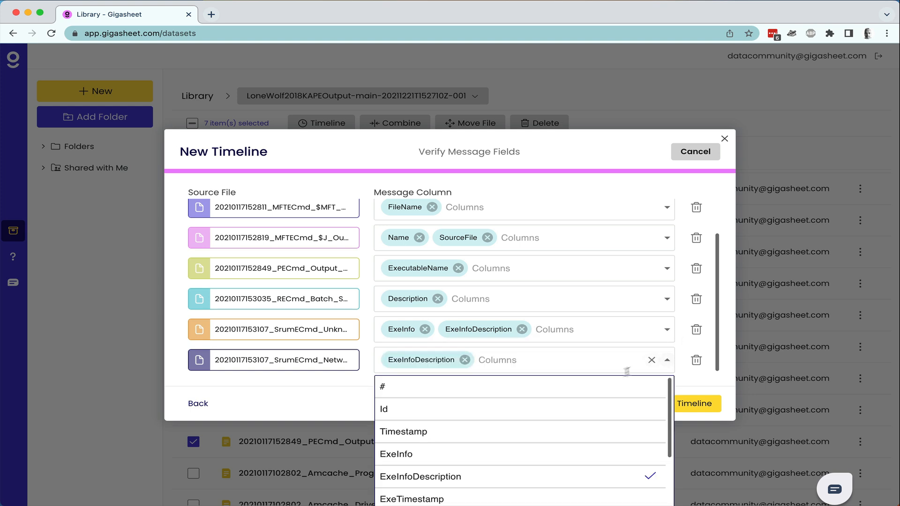
pyautogui.click(552, 456)
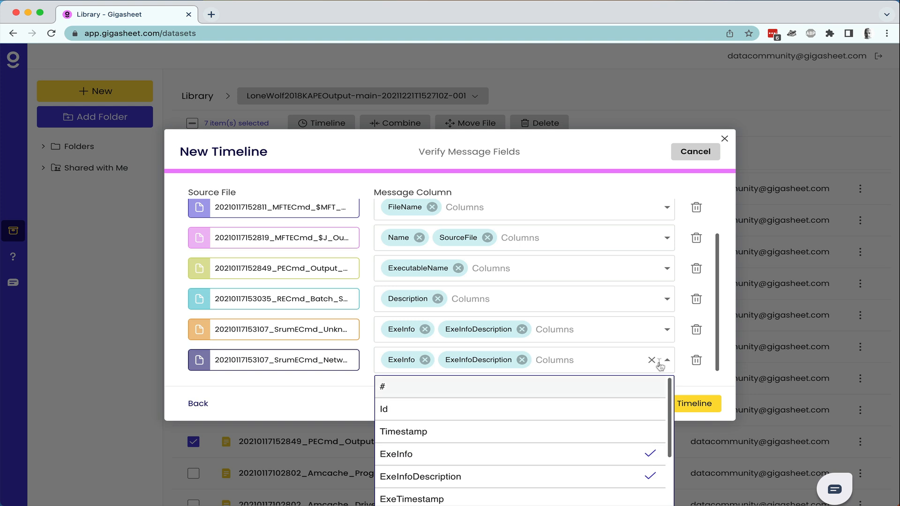
pyautogui.click(697, 381)
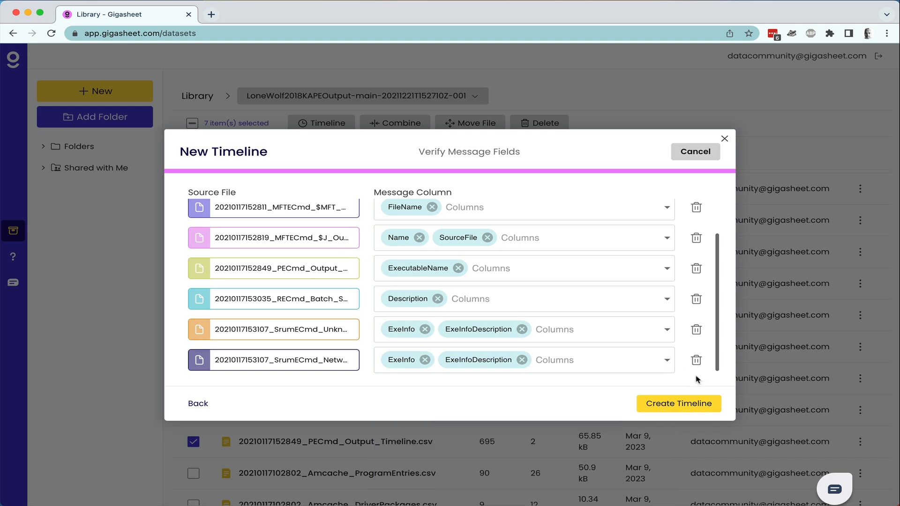
pyautogui.click(695, 410)
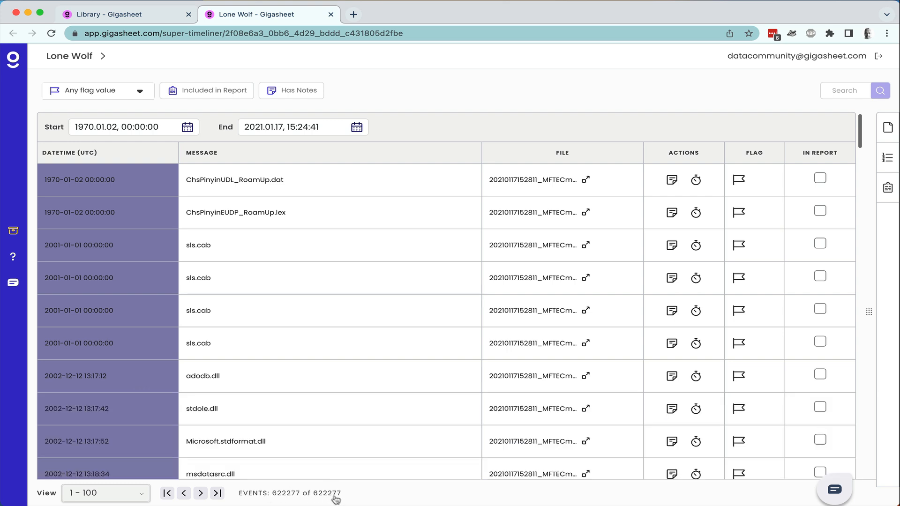
# Page to the next 100 Lone Wolf events and back, staying on page range 1 - 100.
pyautogui.click(200, 493)
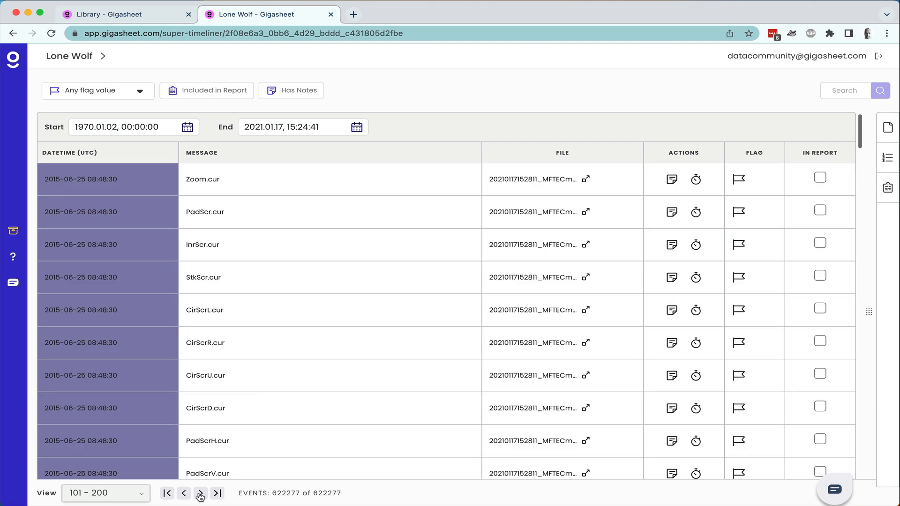
pyautogui.click(167, 494)
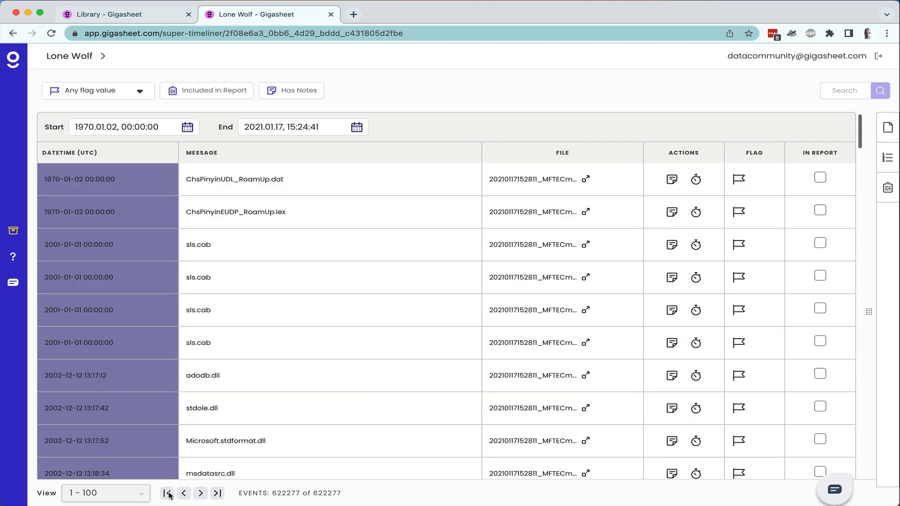
pyautogui.click(141, 496)
pyautogui.scroll(-4, 134, 469)
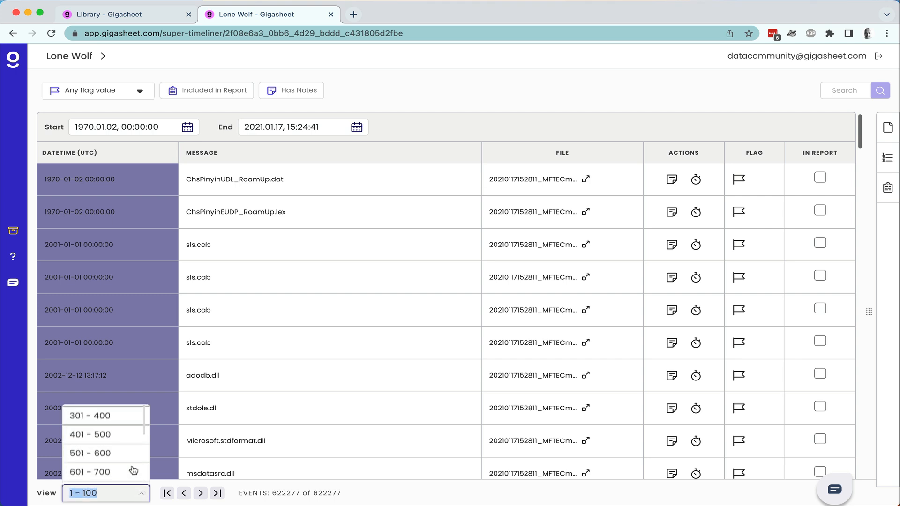
pyautogui.scroll(-3, 133, 470)
pyautogui.scroll(6, 134, 470)
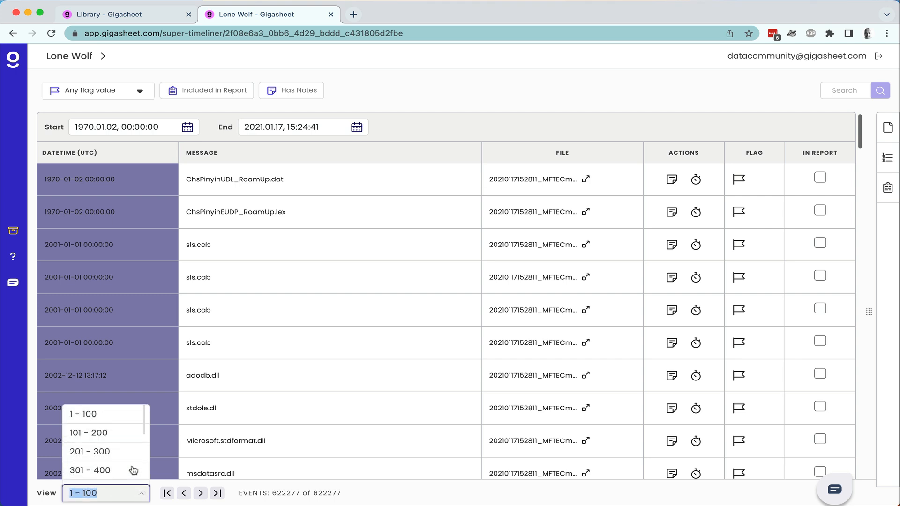
pyautogui.click(411, 496)
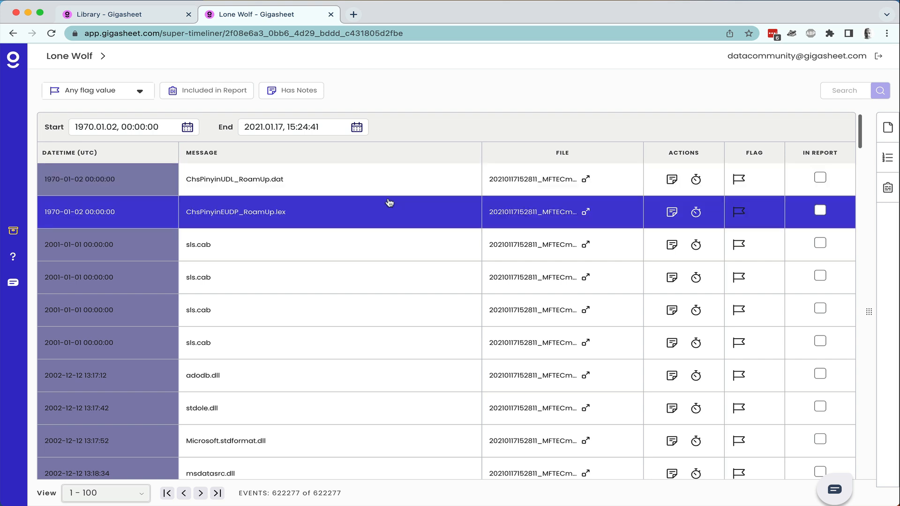
pyautogui.click(156, 125)
pyautogui.click(221, 153)
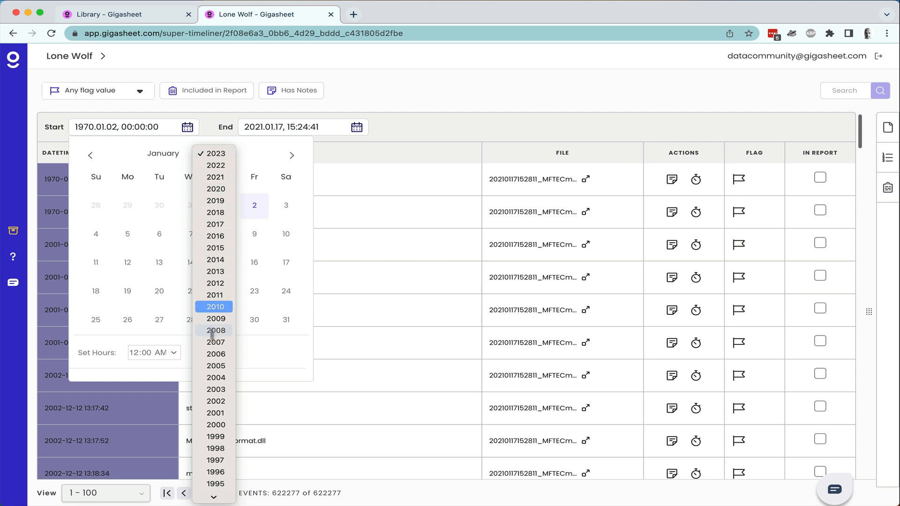
pyautogui.scroll(-2, 212, 367)
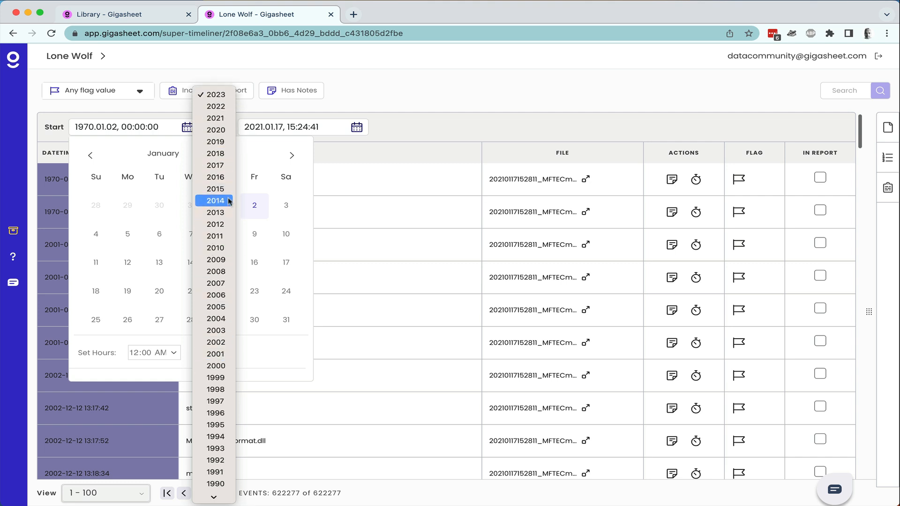
pyautogui.click(227, 153)
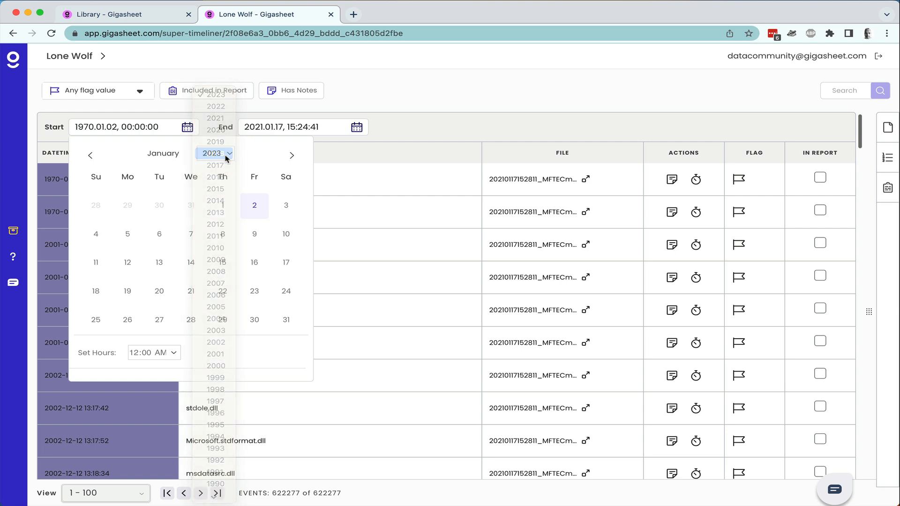
pyautogui.click(128, 206)
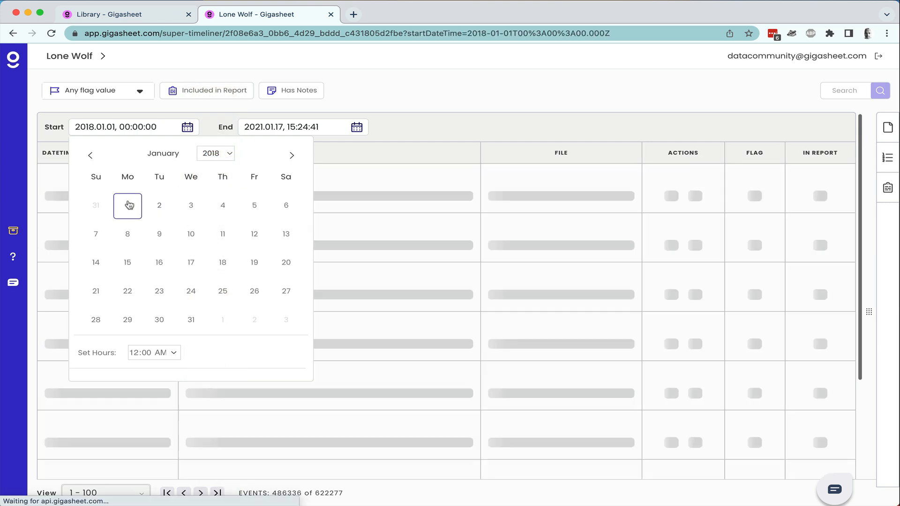
pyautogui.click(461, 117)
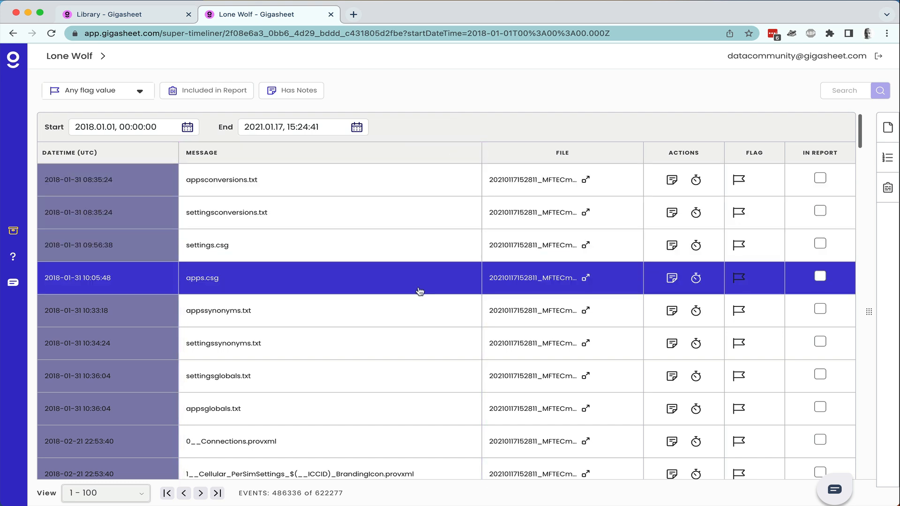
# Exclude the mftecmd $MFT and EvtxECmd output files from the Lone Wolf timeline.
pyautogui.click(891, 134)
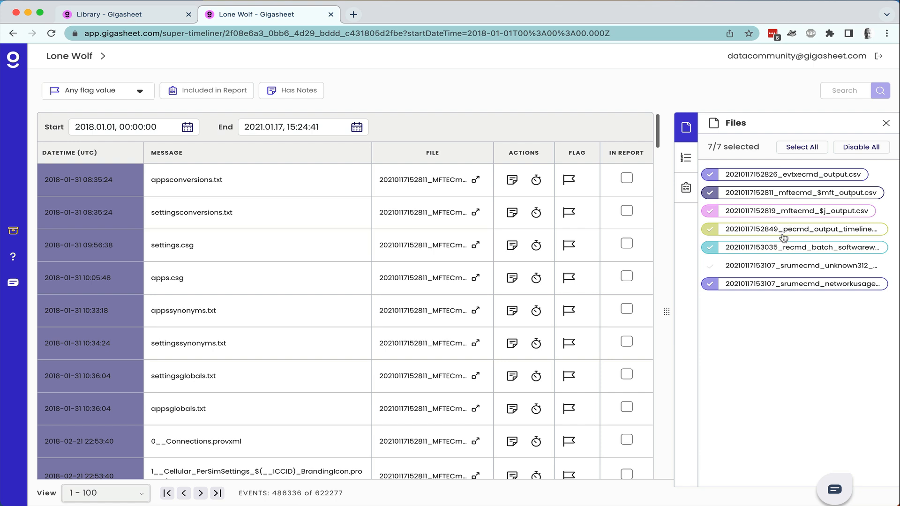
pyautogui.click(769, 194)
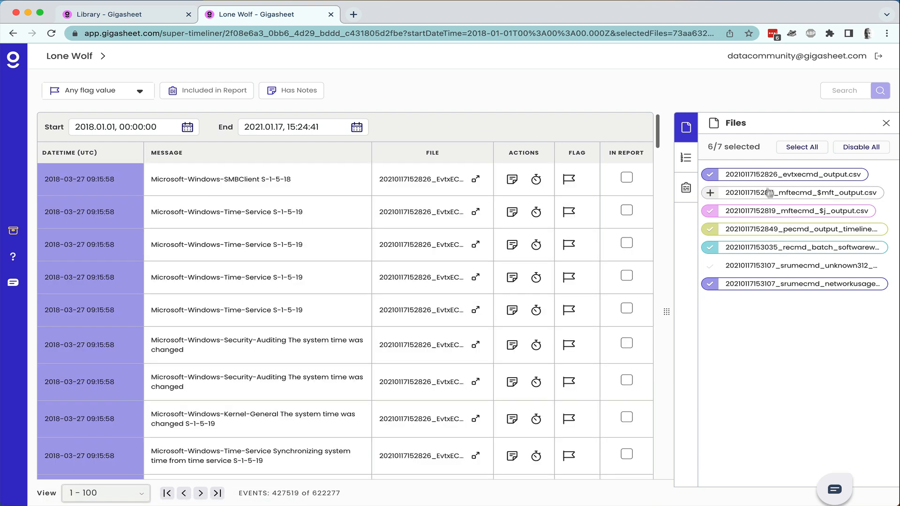
pyautogui.click(766, 176)
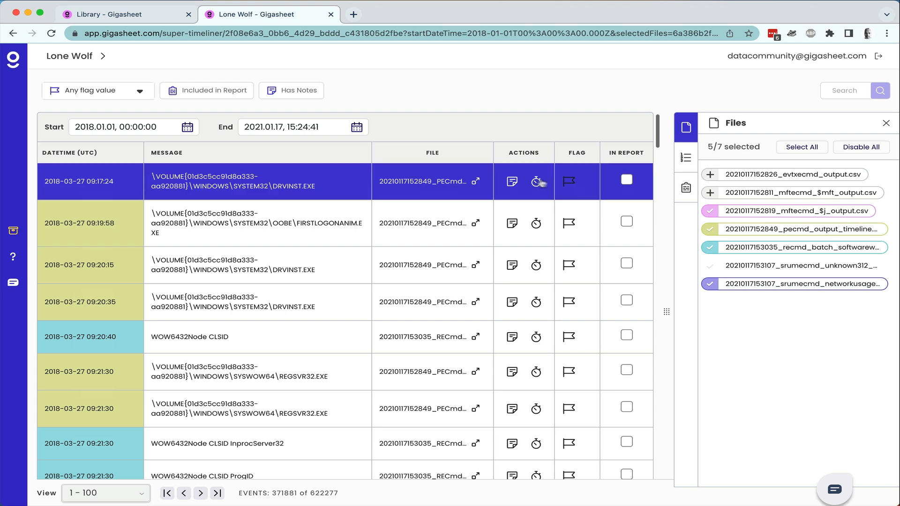
# Show the details of the 09:20:40 WOW6432Node CLSID event.
pyautogui.click(332, 181)
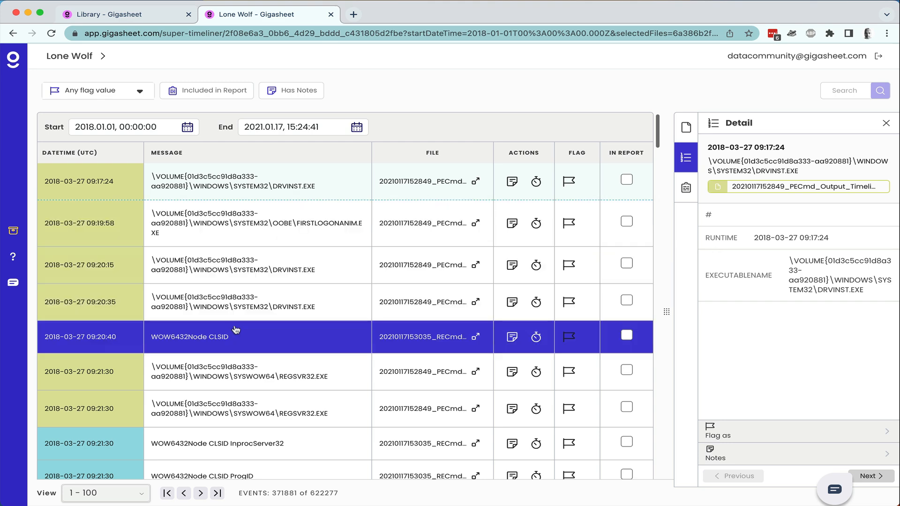
pyautogui.click(235, 329)
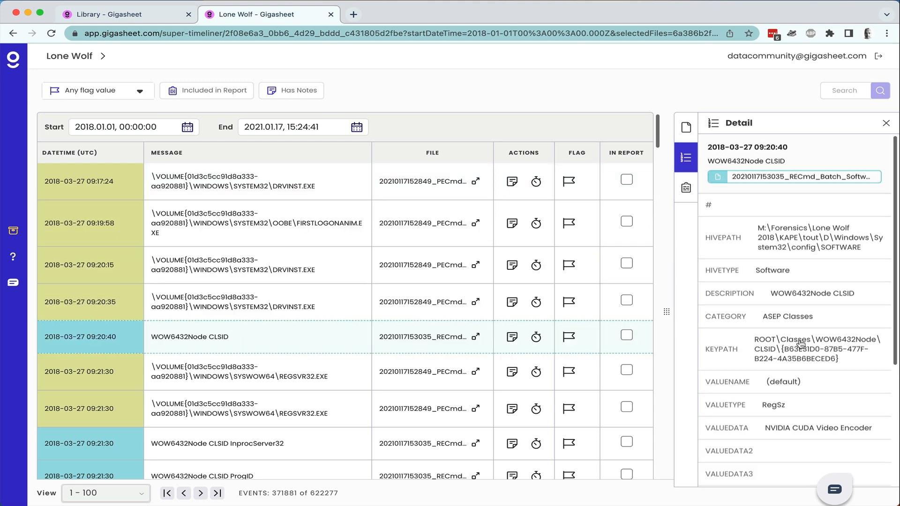
pyautogui.scroll(-4, 800, 345)
pyautogui.scroll(-1, 801, 345)
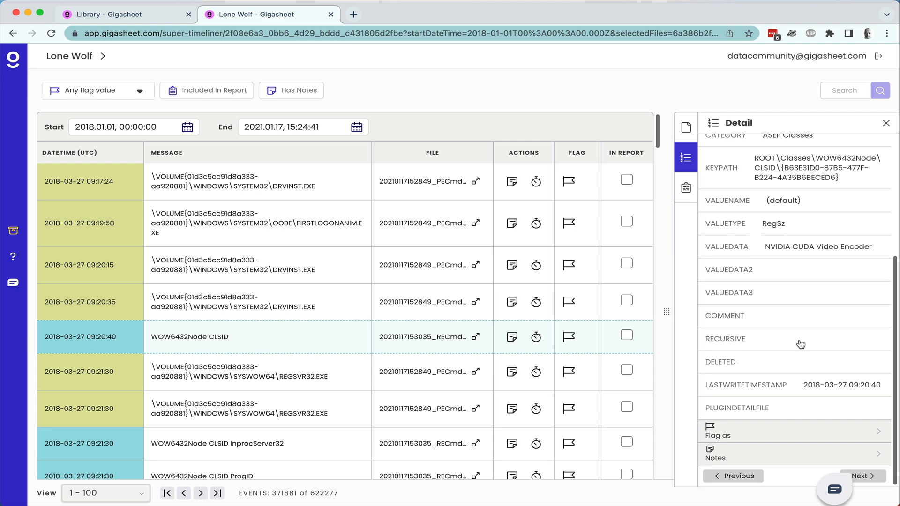
pyautogui.scroll(5, 801, 345)
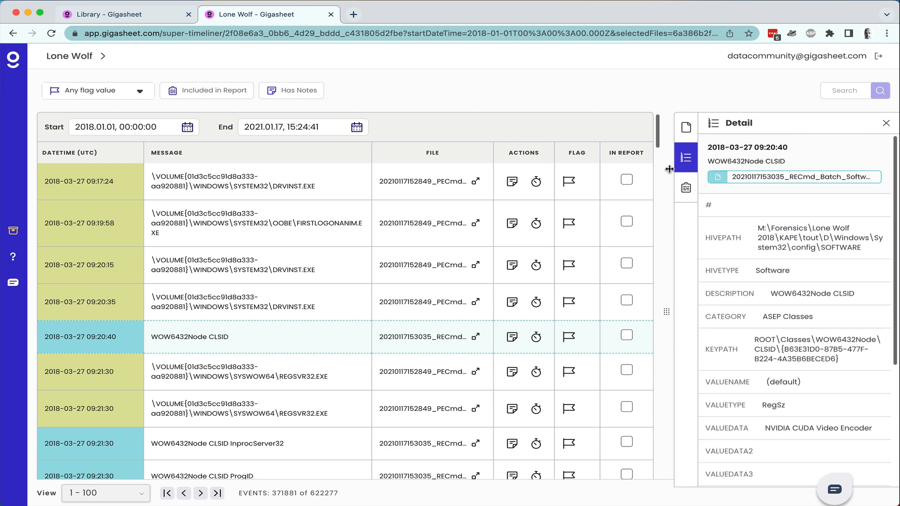
# Open the 09:20:40 CLSID event's RECmd source file as its own sheet.
pyautogui.click(686, 187)
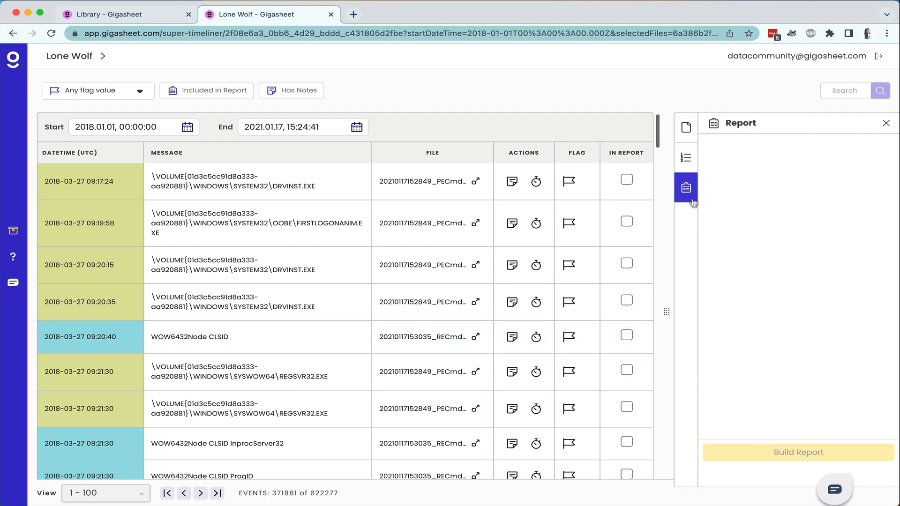
pyautogui.click(687, 130)
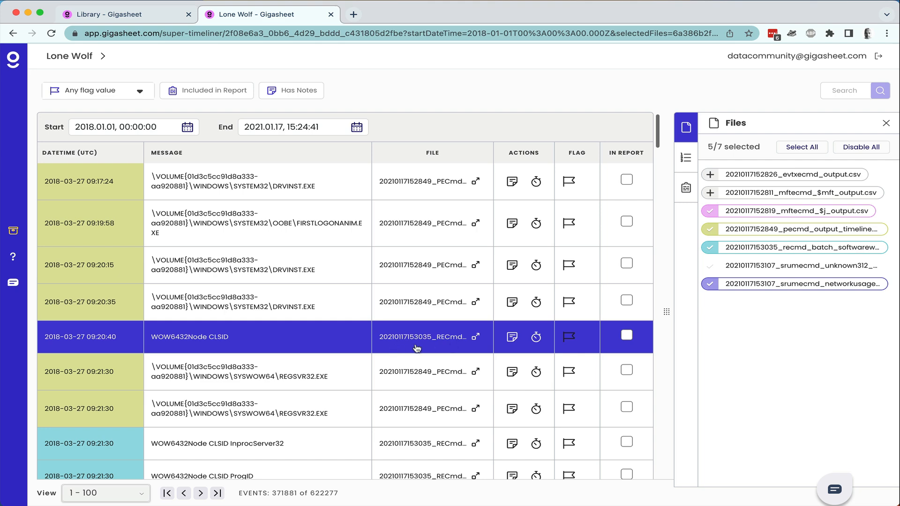
pyautogui.click(415, 348)
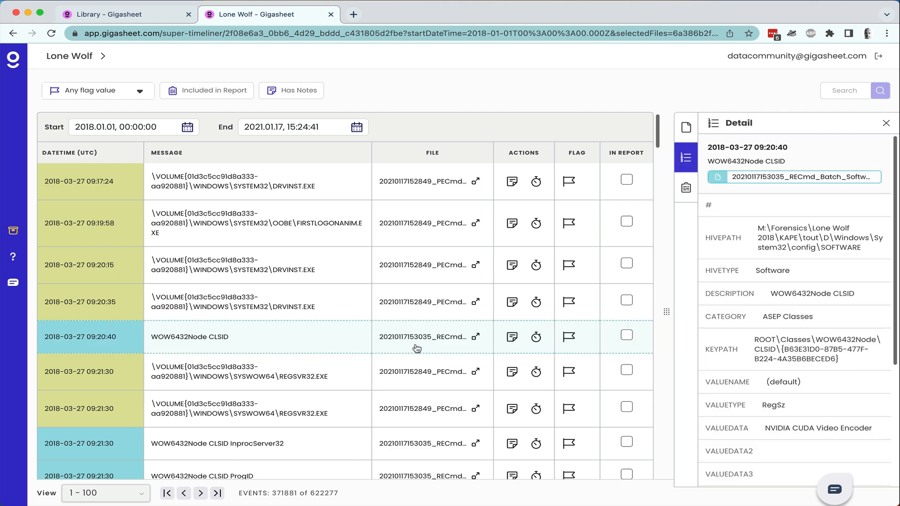
pyautogui.click(475, 338)
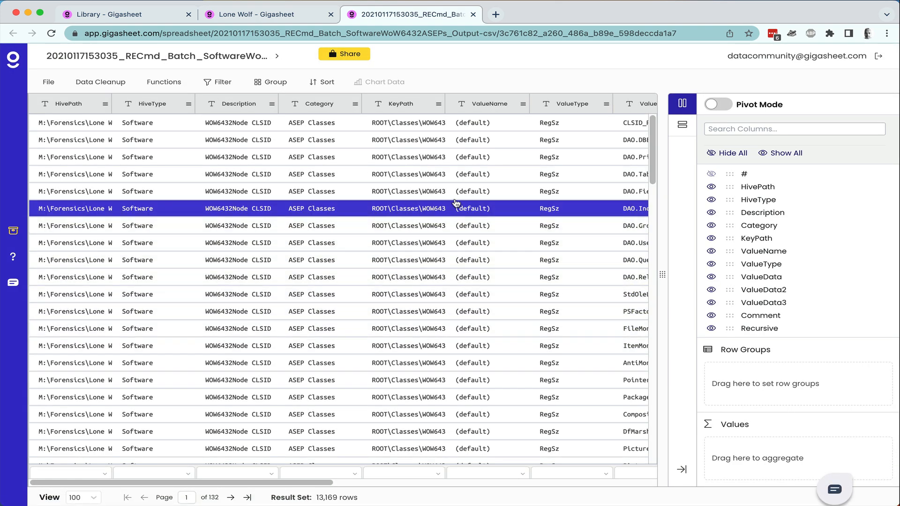
# Group the RECmd sheet by Category, then HiveType, expanding ASEP Classes > Software.
pyautogui.click(355, 103)
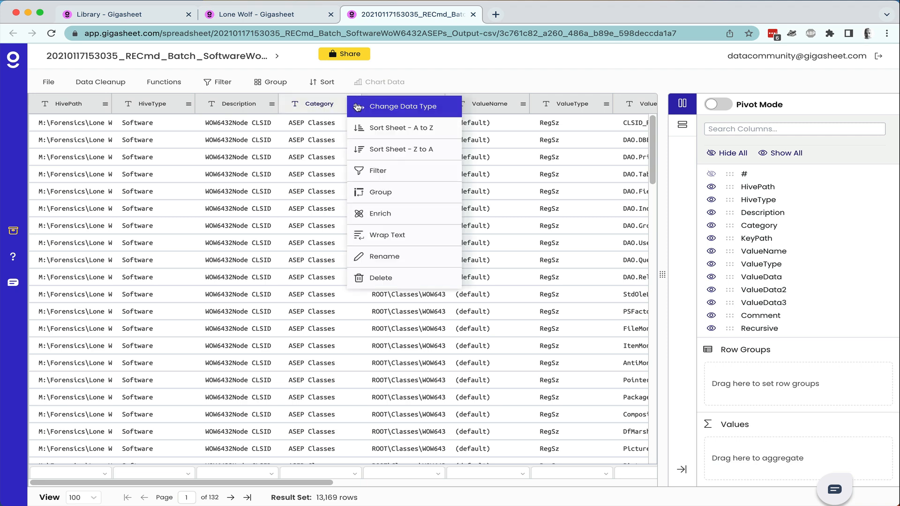
pyautogui.click(379, 192)
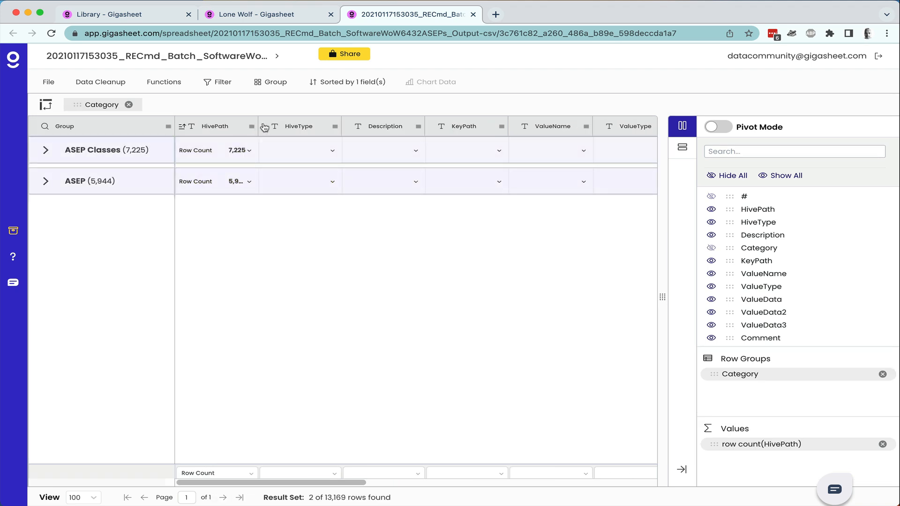
pyautogui.moveTo(257, 124); pyautogui.dragTo(300, 125)
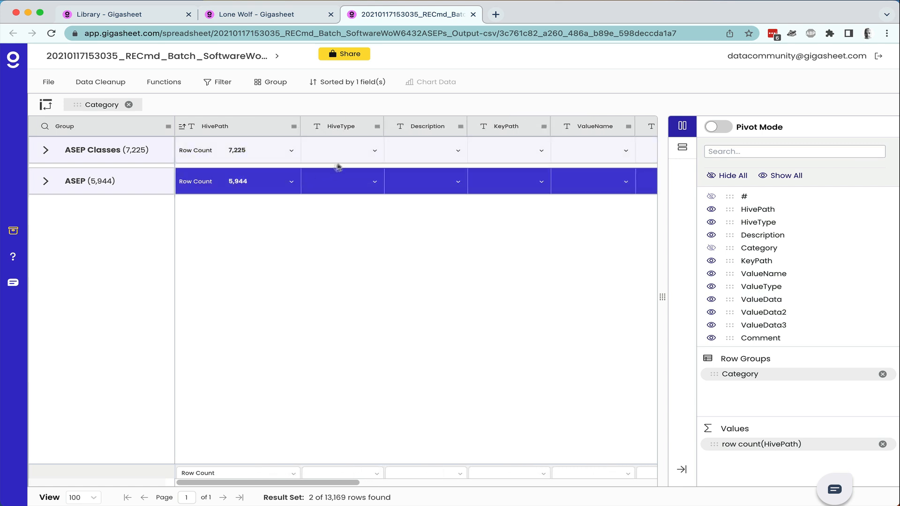
pyautogui.click(40, 152)
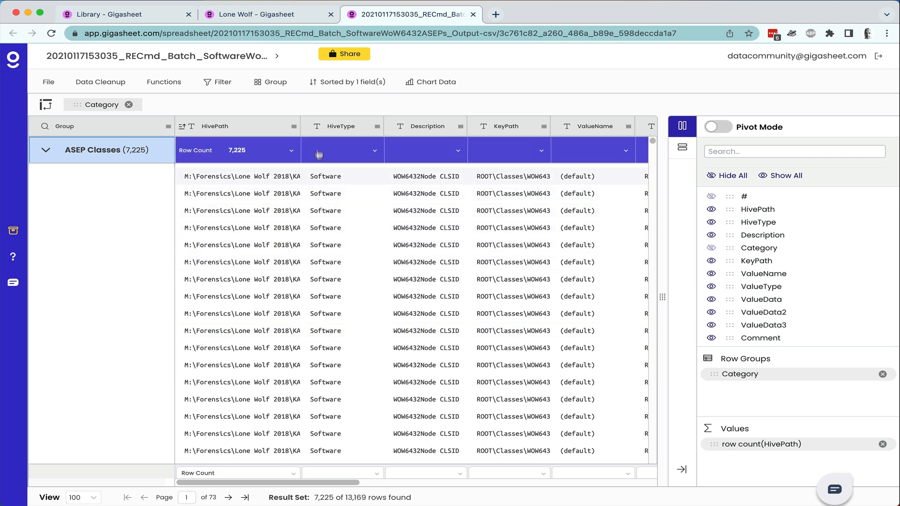
pyautogui.click(378, 125)
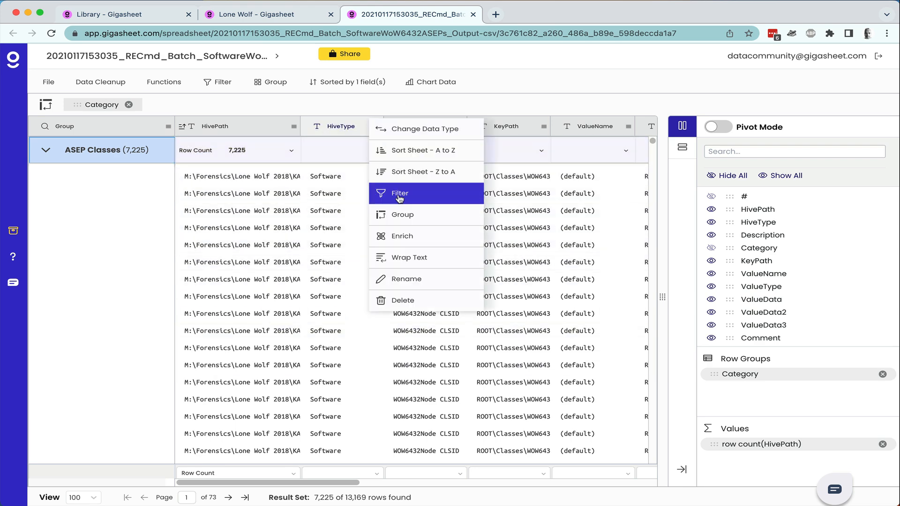
pyautogui.click(400, 214)
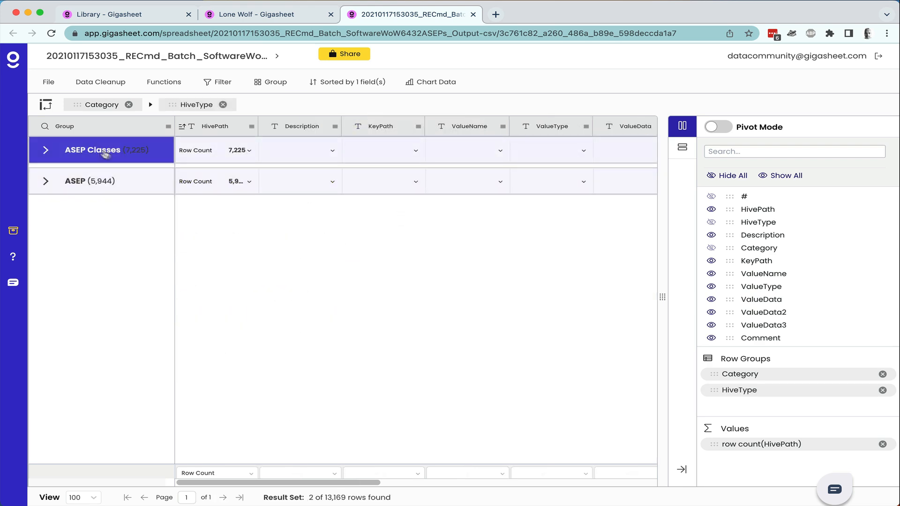
pyautogui.click(46, 151)
pyautogui.click(61, 188)
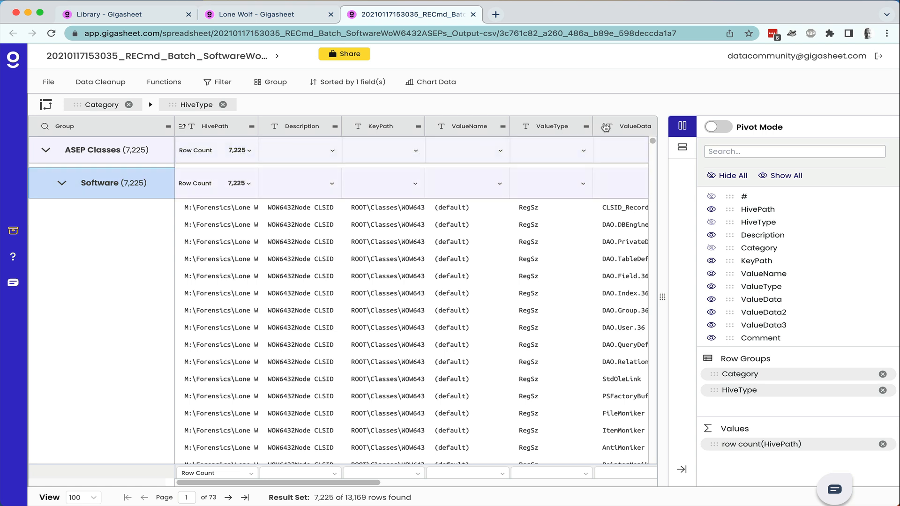
# Add ValueType as a third grouping level and expand down to the RegSz rows.
pyautogui.click(586, 127)
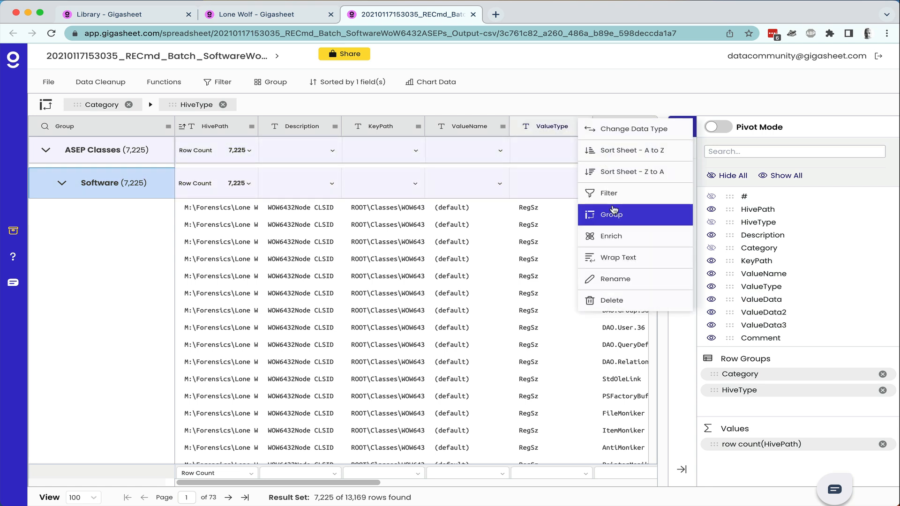
pyautogui.click(609, 215)
pyautogui.click(44, 152)
pyautogui.click(61, 183)
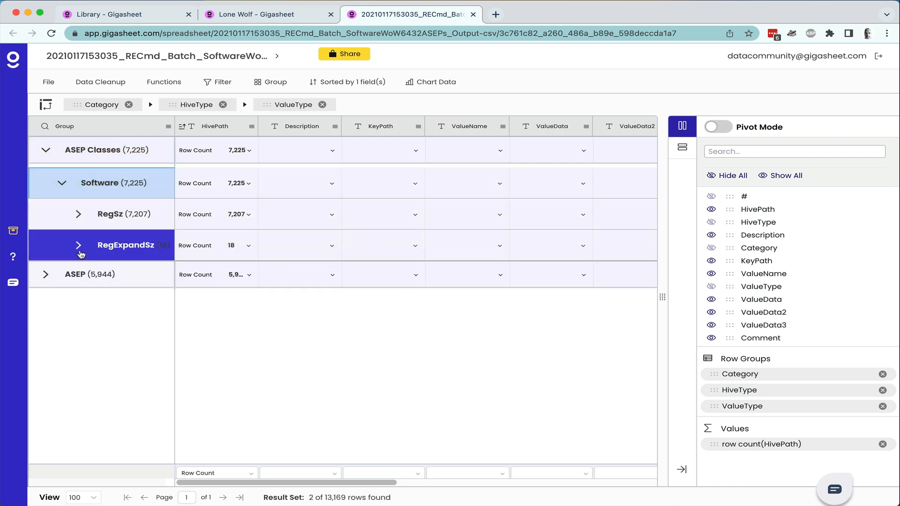
pyautogui.click(79, 214)
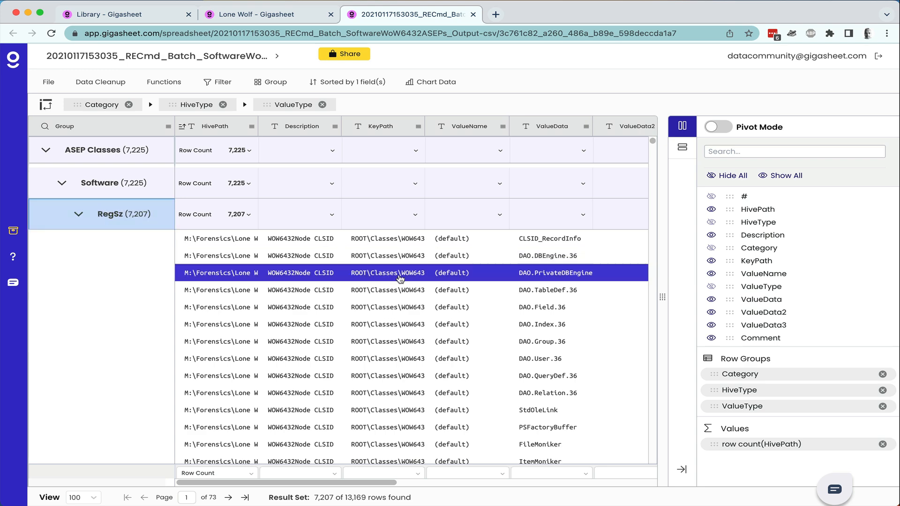
pyautogui.hscroll(2, 474, 283)
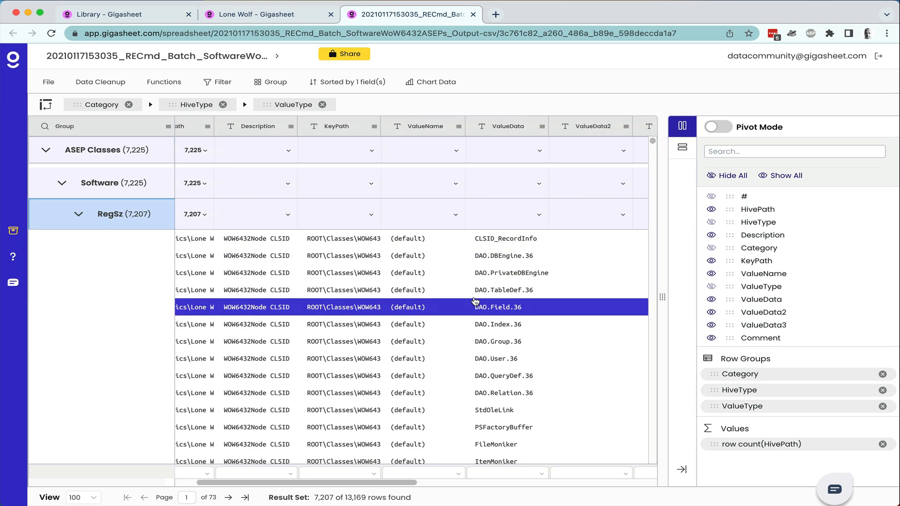
# Exclude rows whose ValueData is DAO.Field.36, then clear that filter.
pyautogui.rightClick(515, 313)
pyautogui.click(562, 474)
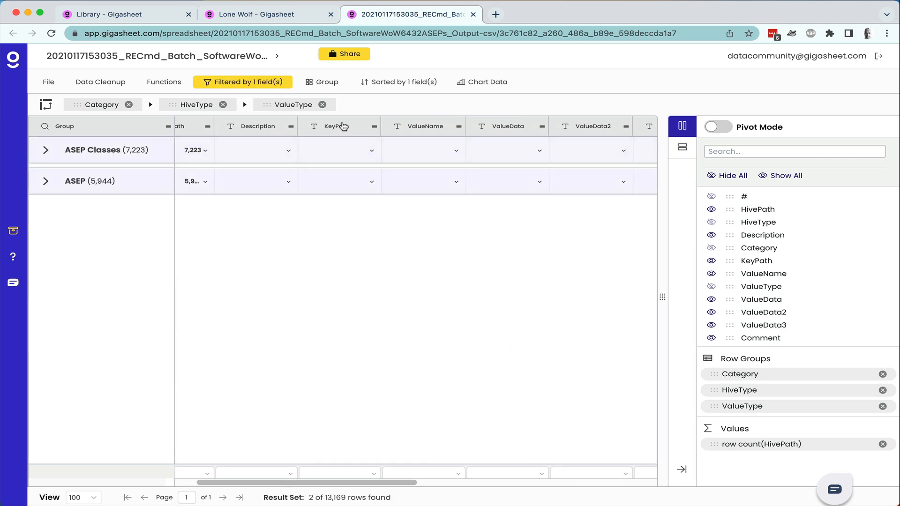
pyautogui.click(244, 78)
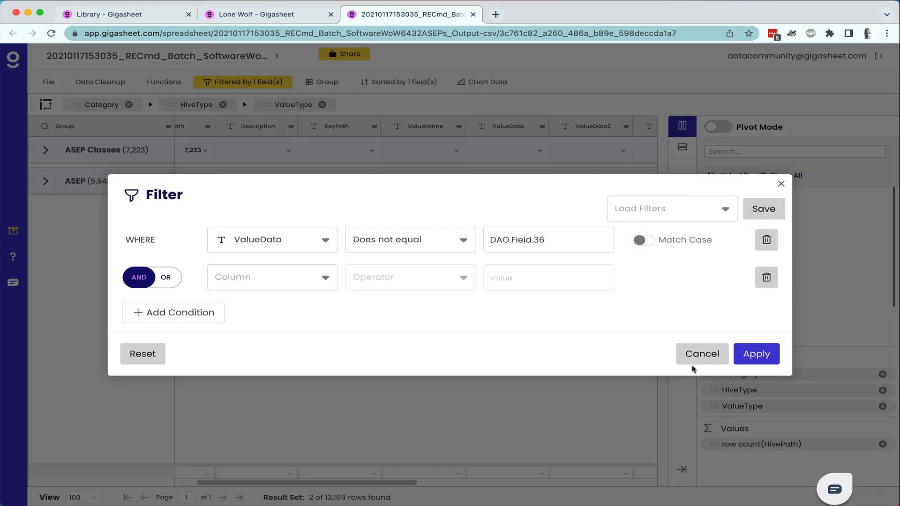
pyautogui.click(162, 360)
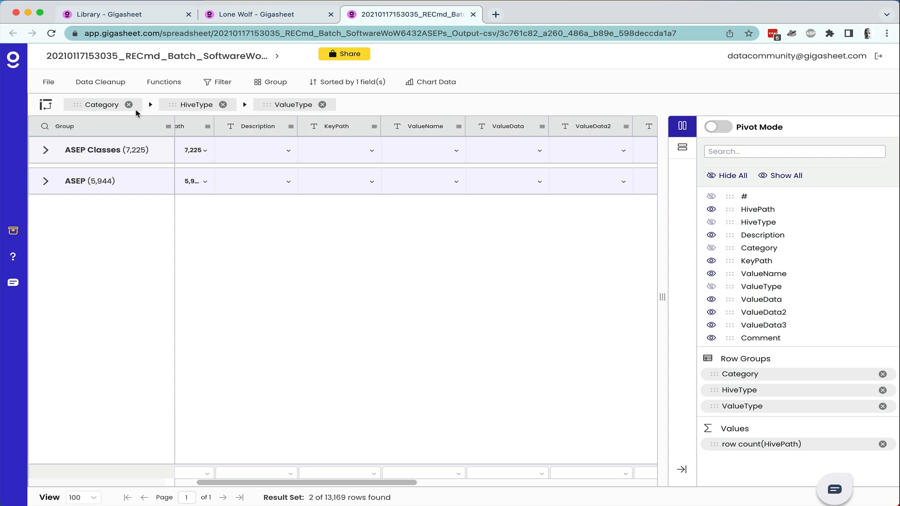
# Remove the Category, HiveType and ValueType groupings and close the RECmd sheet.
pyautogui.click(128, 105)
pyautogui.click(129, 105)
pyautogui.click(132, 105)
pyautogui.click(267, 247)
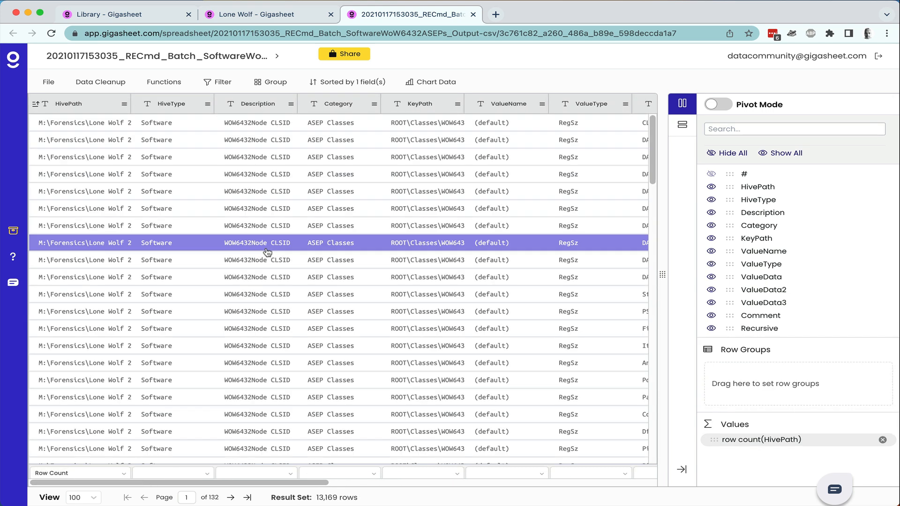
pyautogui.click(465, 176)
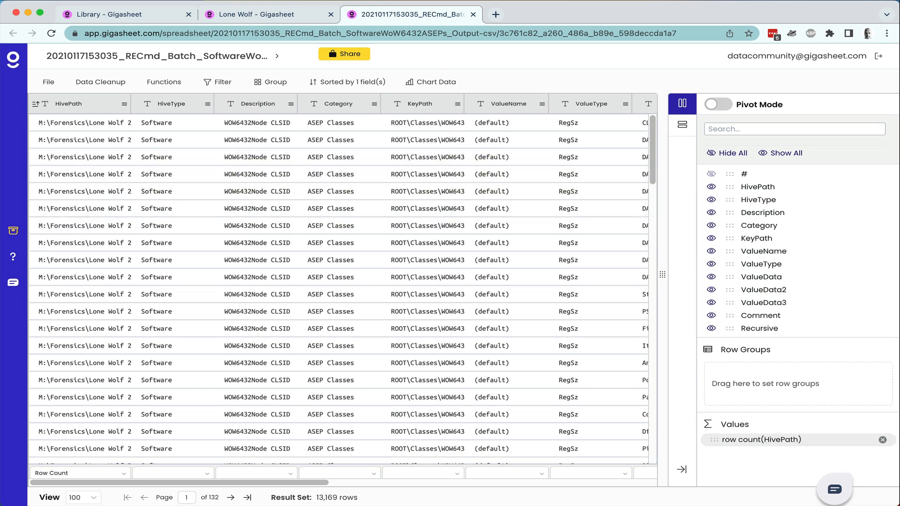
pyautogui.click(473, 15)
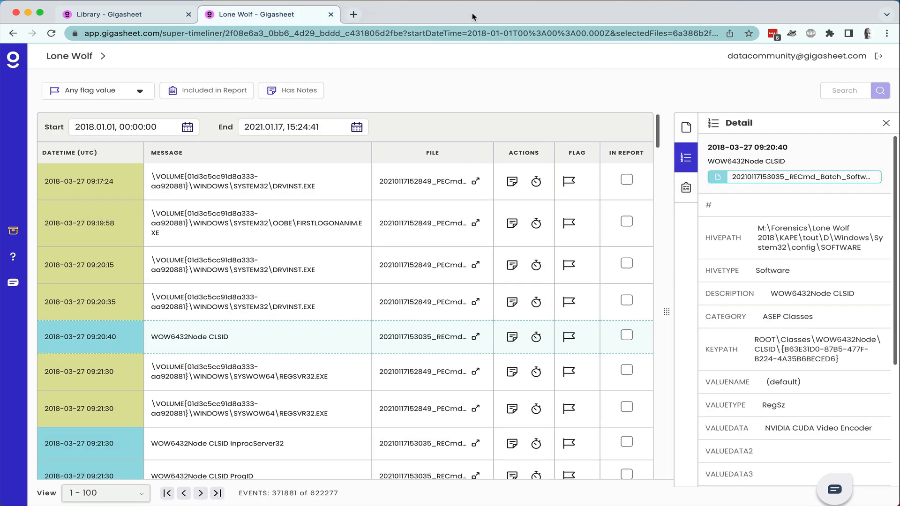
# Note 'We need to look into this more.' on the 09:20:40 event and flag it Suspicious.
pyautogui.click(513, 337)
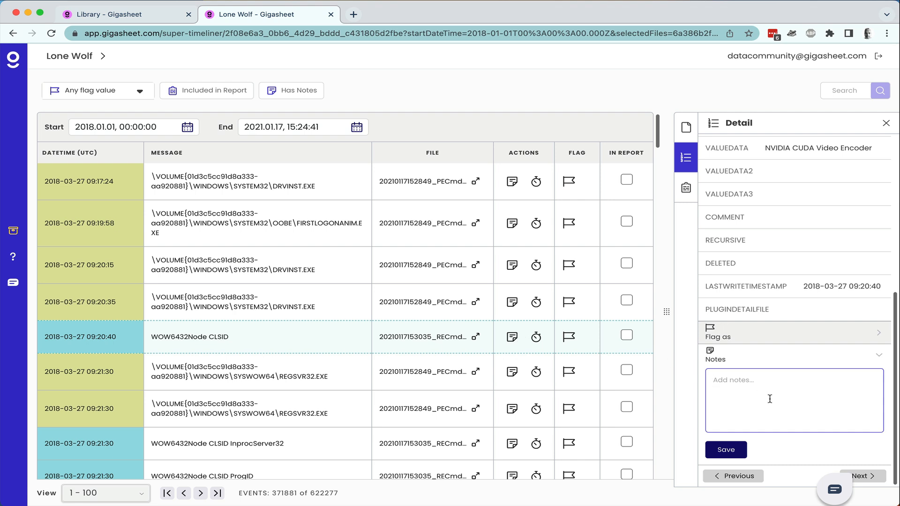
pyautogui.write('W')
pyautogui.click(777, 338)
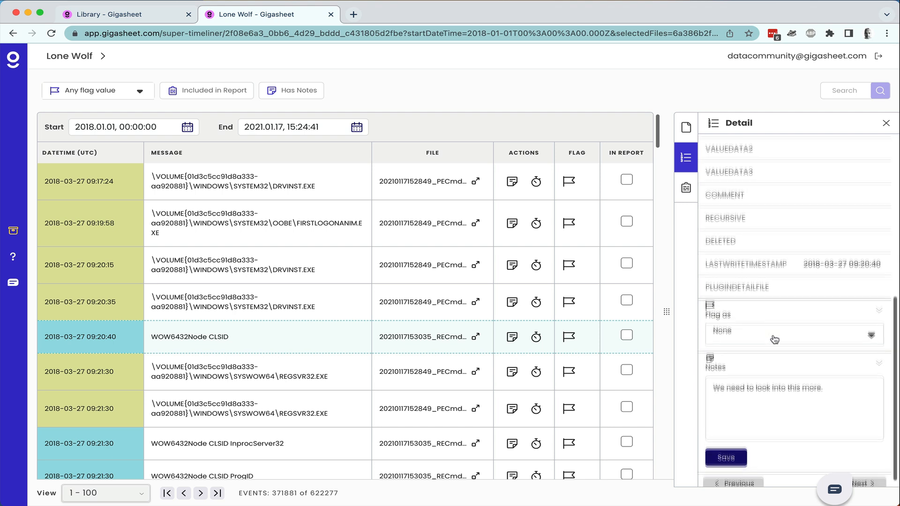
pyautogui.click(819, 332)
pyautogui.click(803, 272)
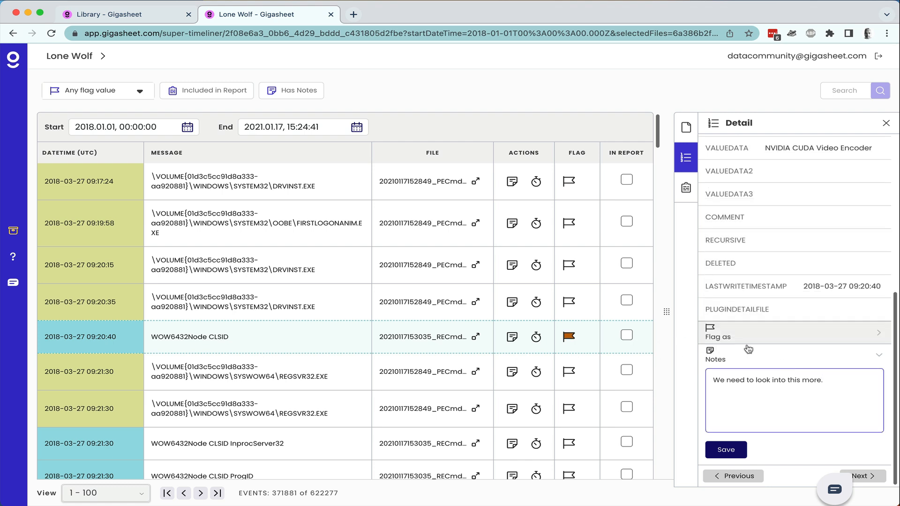
pyautogui.scroll(-1, 502, 403)
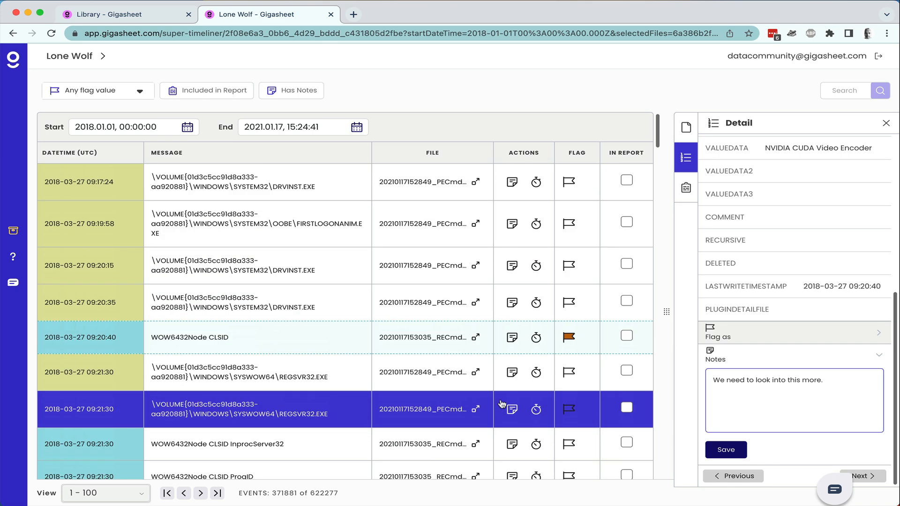
pyautogui.scroll(1, 268, 198)
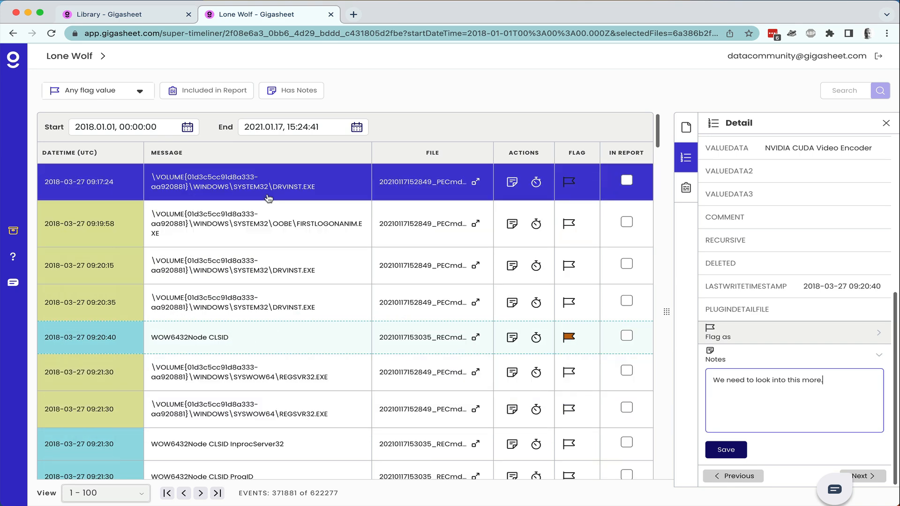
# Search the timeline for 'admin'.
pyautogui.click(837, 89)
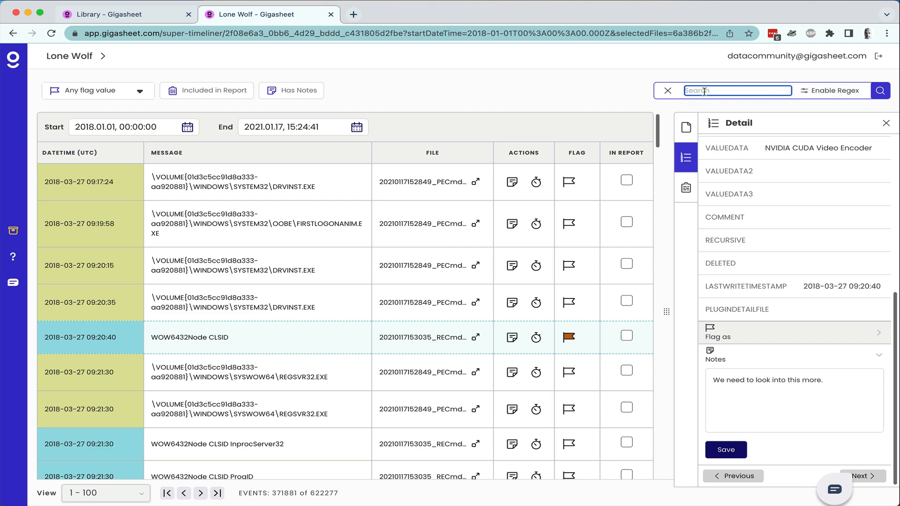
pyautogui.write('admin')
pyautogui.press('Return')
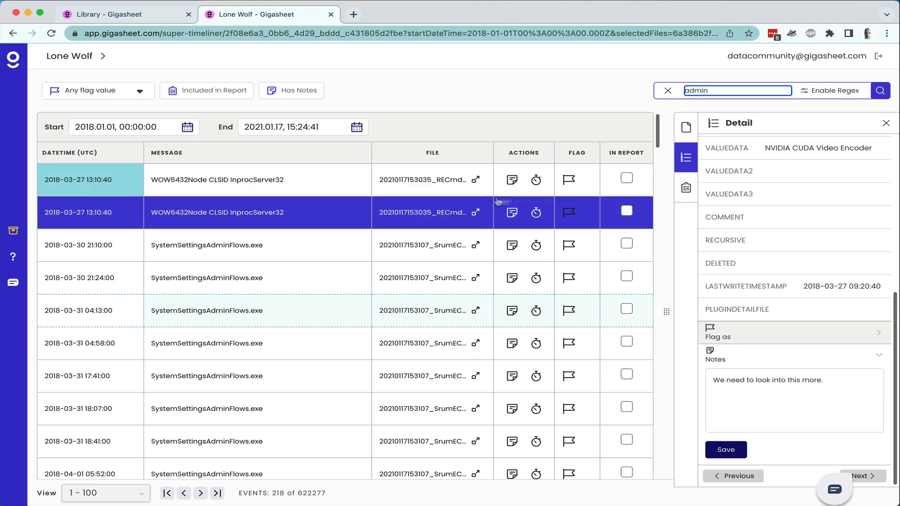
# Flag both InprocServer32 events as Bad.
pyautogui.click(570, 183)
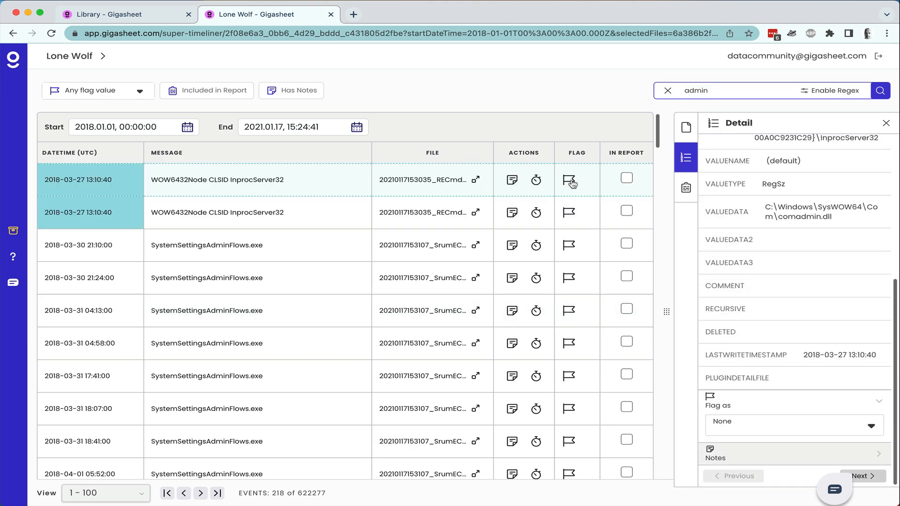
pyautogui.click(747, 431)
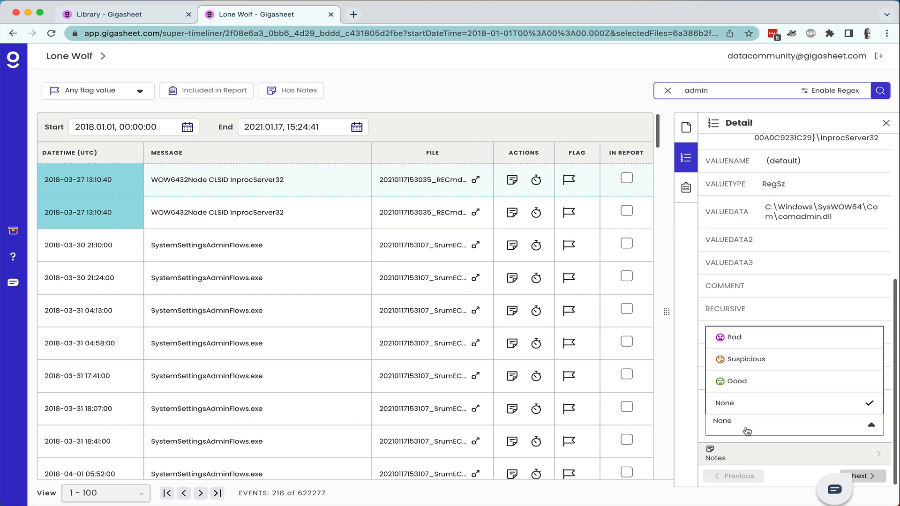
pyautogui.click(769, 338)
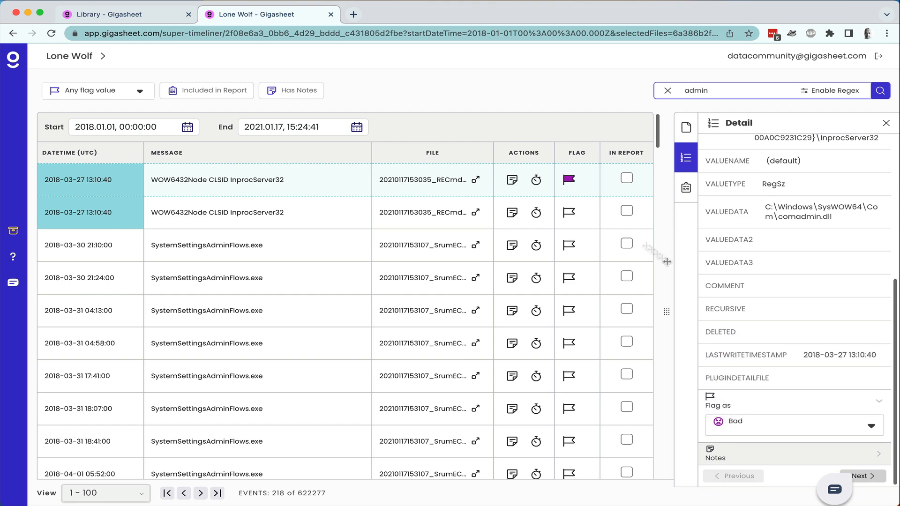
pyautogui.click(566, 213)
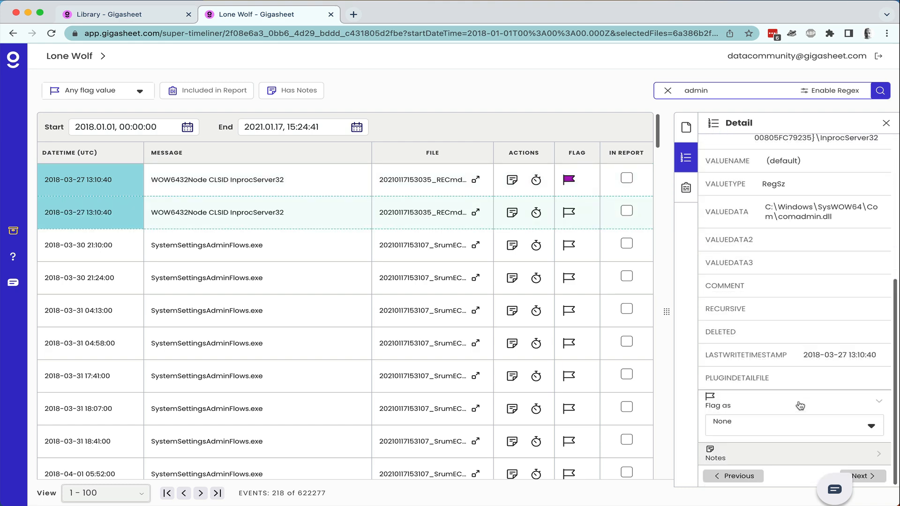
pyautogui.click(803, 423)
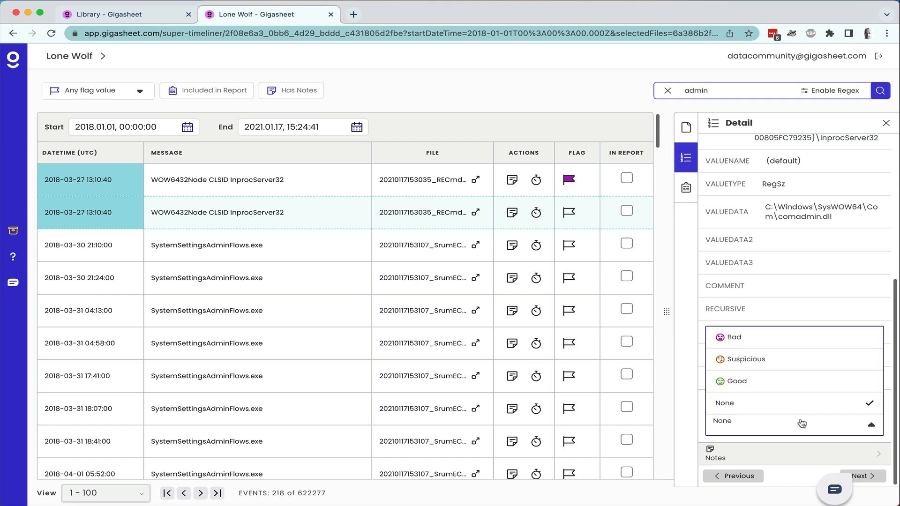
pyautogui.click(779, 339)
# Add the second InprocServer32 event and the 22:43:33 Dhcp-Client event to the report.
pyautogui.click(626, 211)
pyautogui.click(627, 187)
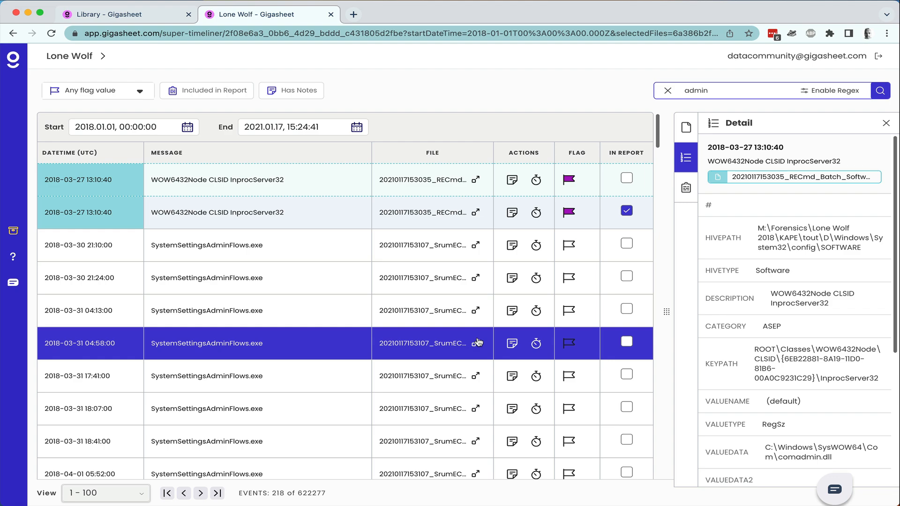
pyautogui.scroll(-6, 478, 342)
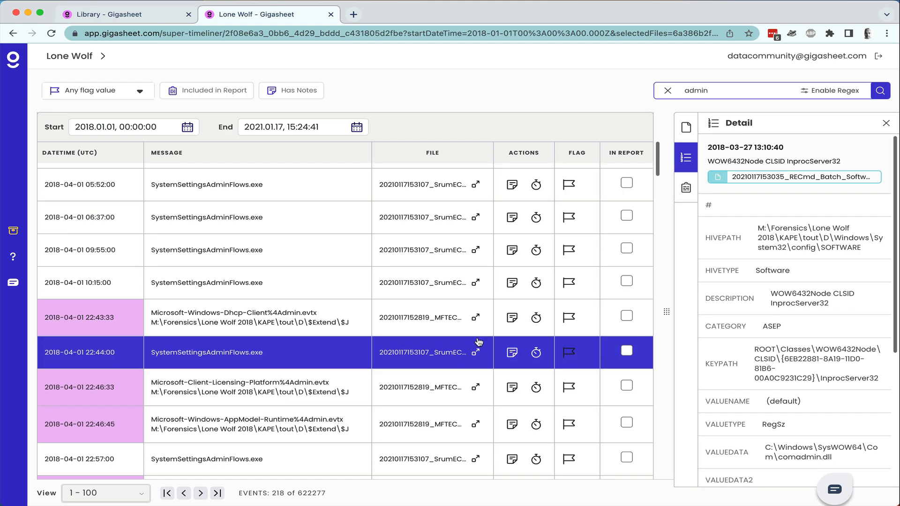
pyautogui.click(627, 315)
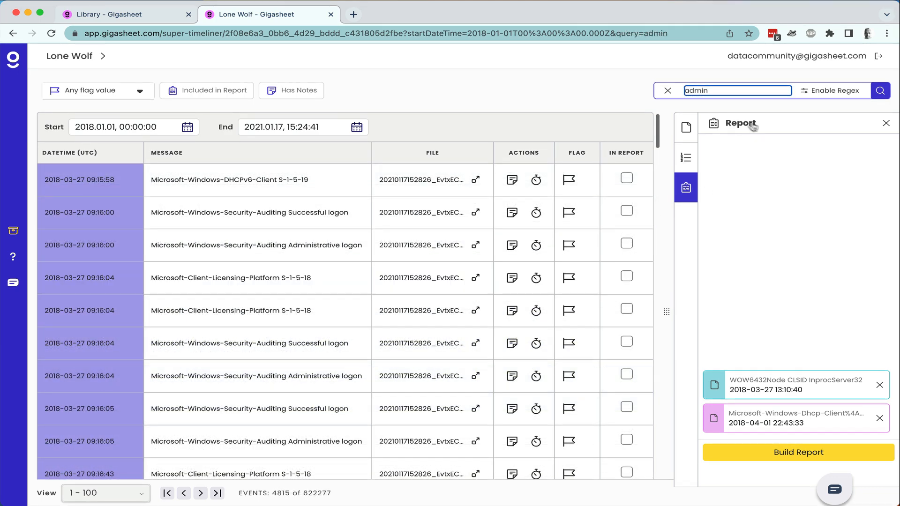
# Exclude the evtxecmd, mftecmd $MFT, pecmd and recmd software files from the results.
pyautogui.click(687, 128)
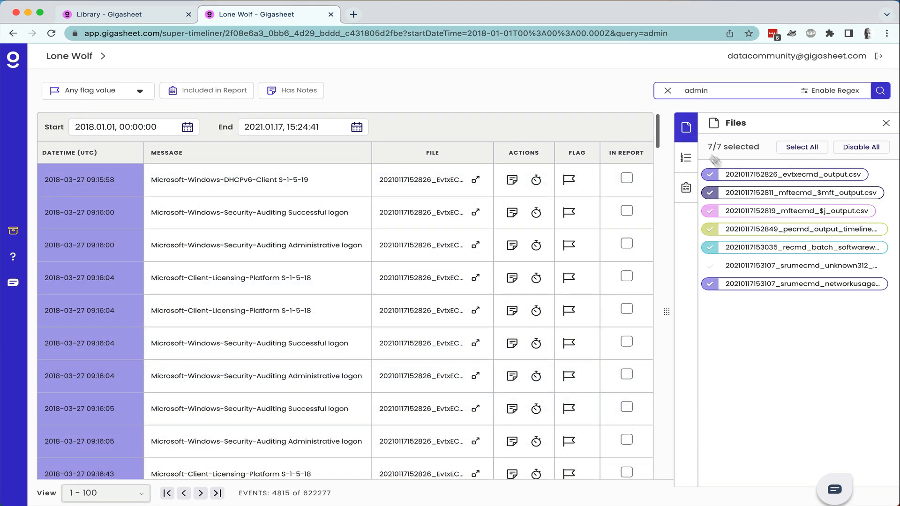
pyautogui.click(729, 175)
pyautogui.click(739, 192)
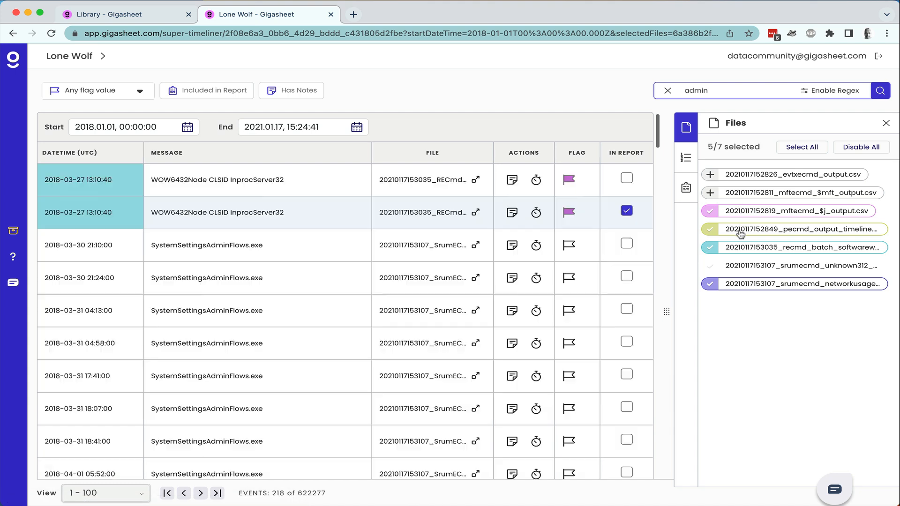
pyautogui.click(740, 232)
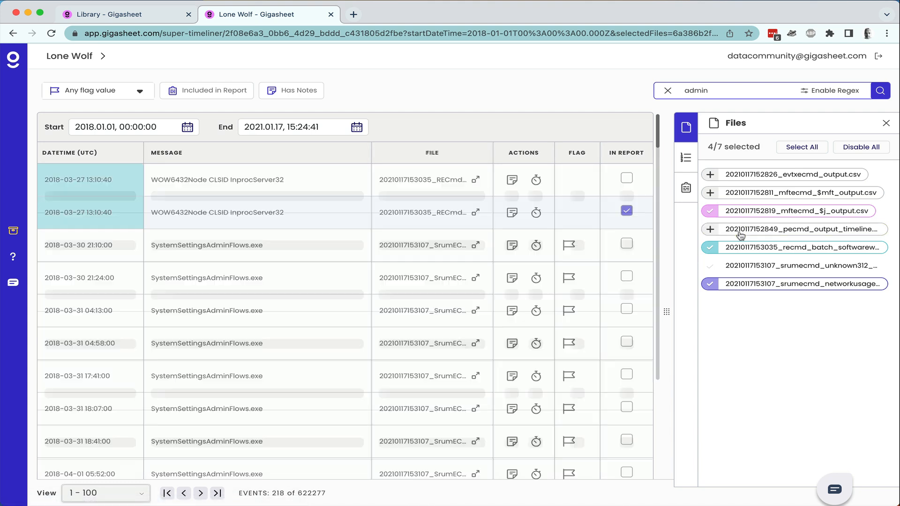
pyautogui.click(741, 249)
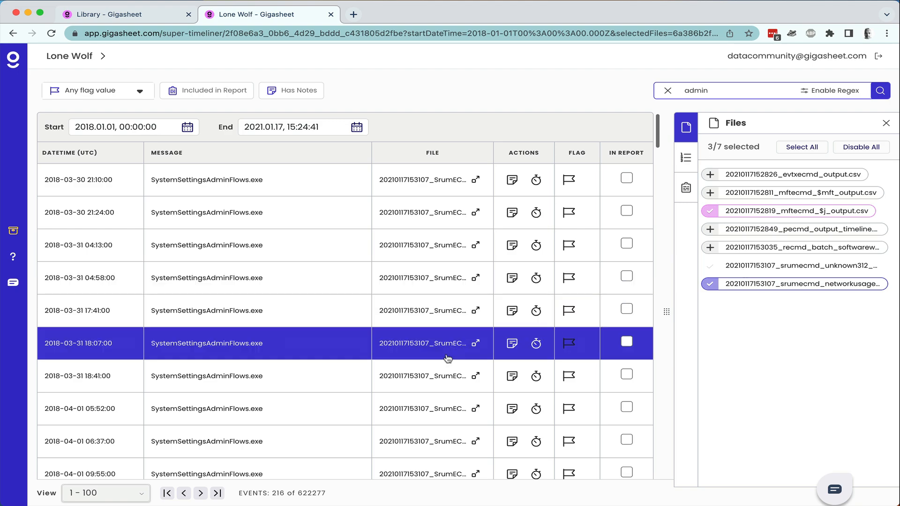
# Add the 22:46:33 Client-Licensing and 22:46:45 AppModel-Runtime events to the report.
pyautogui.scroll(-4, 448, 358)
pyautogui.scroll(-1, 448, 359)
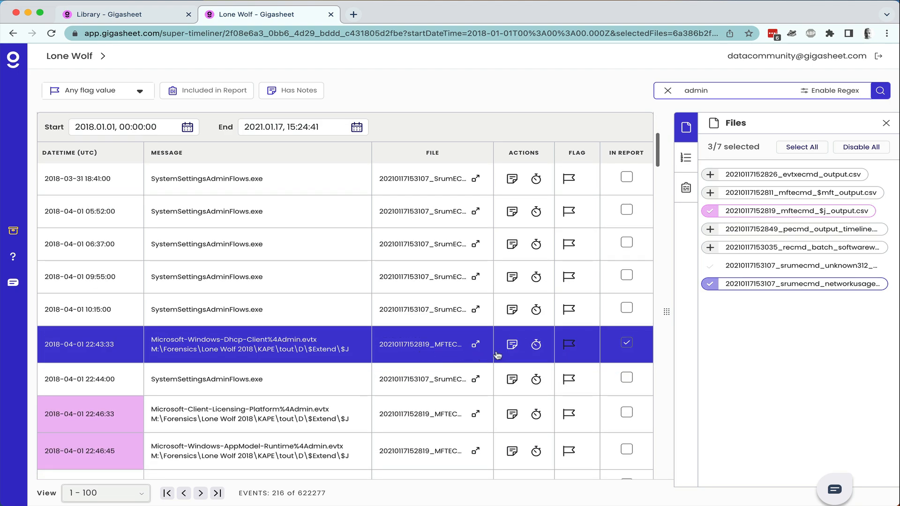
pyautogui.click(627, 415)
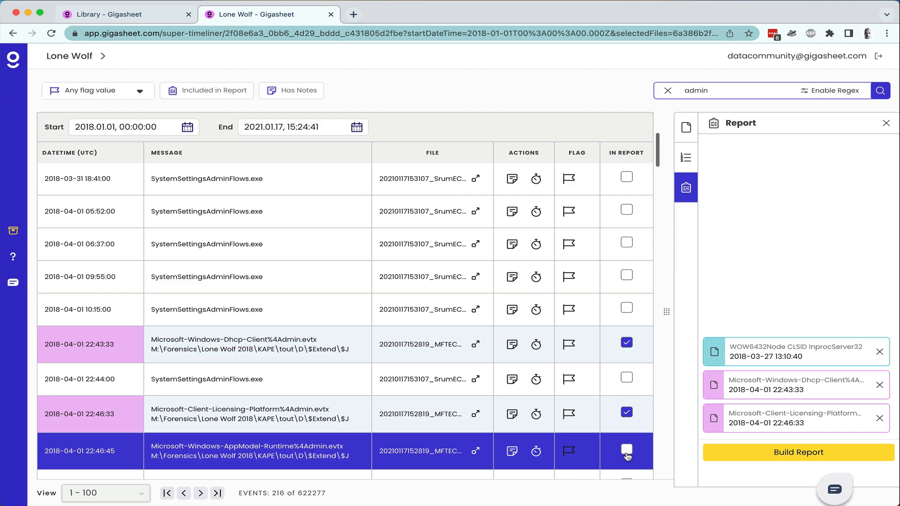
pyautogui.click(627, 449)
pyautogui.scroll(-2, 571, 412)
pyautogui.scroll(-2, 571, 411)
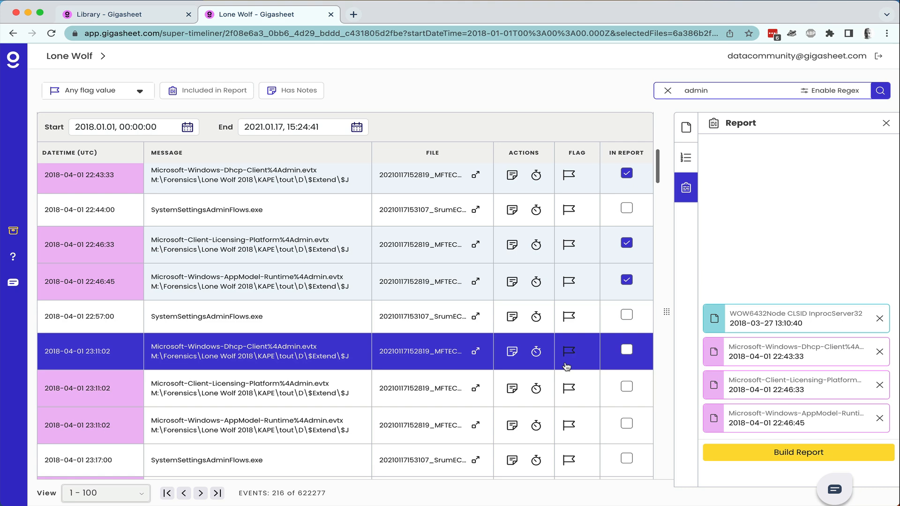
# Via Time Flux at 23:11:02, report the Client-Licensing, Dhcp-Client and AppModel-Runtime events, then clear it.
pyautogui.click(536, 352)
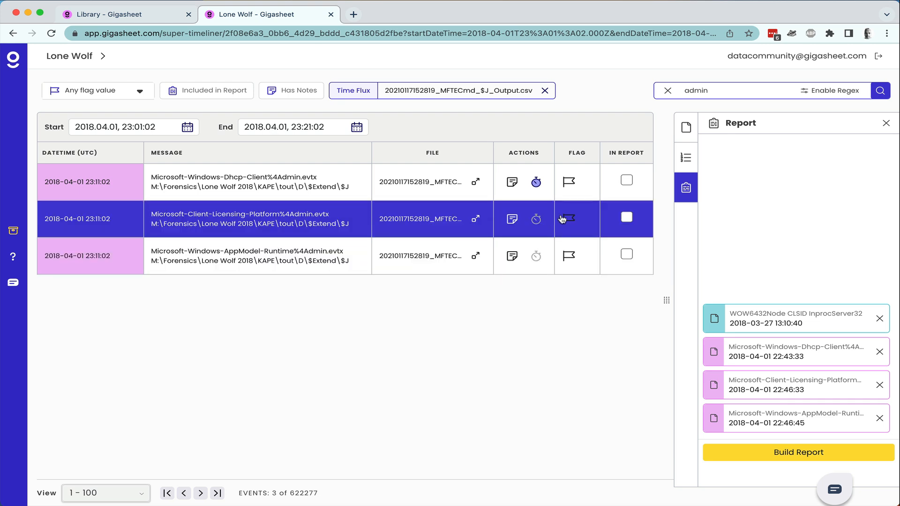
pyautogui.click(629, 218)
pyautogui.click(630, 219)
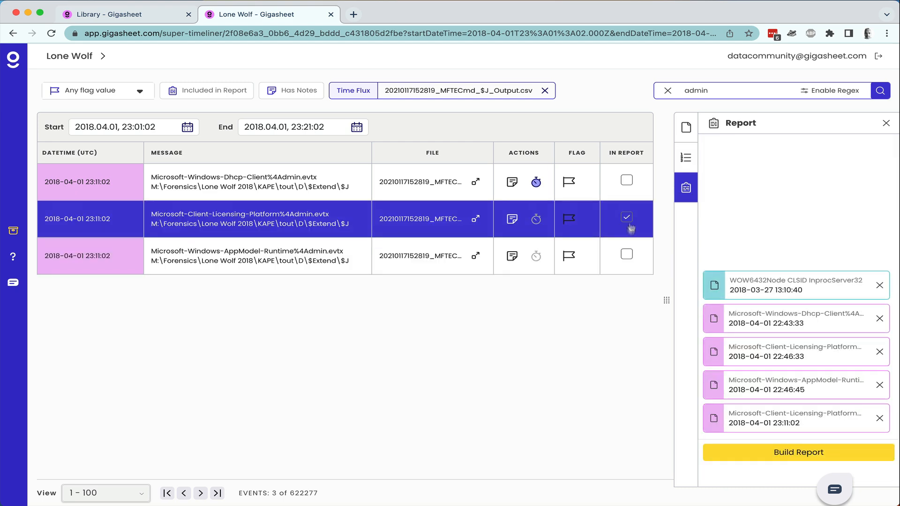
pyautogui.click(629, 249)
pyautogui.click(634, 175)
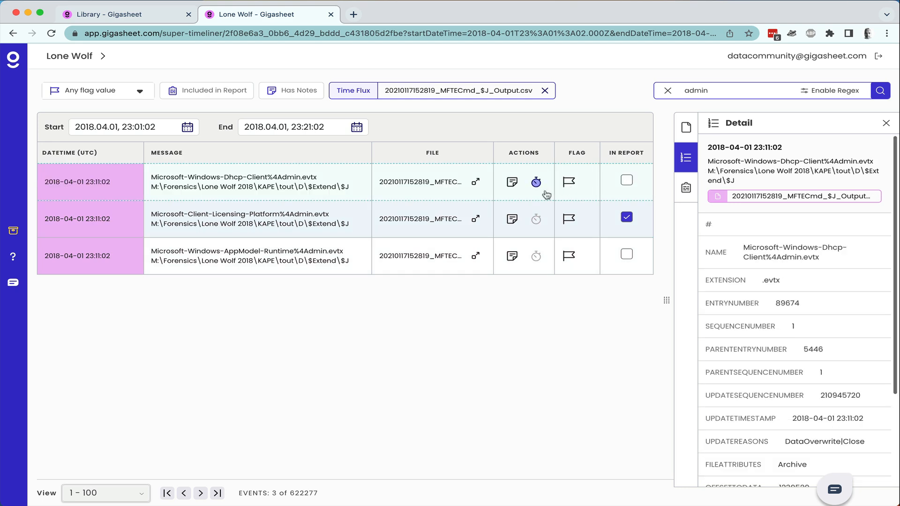
pyautogui.click(622, 183)
pyautogui.click(626, 254)
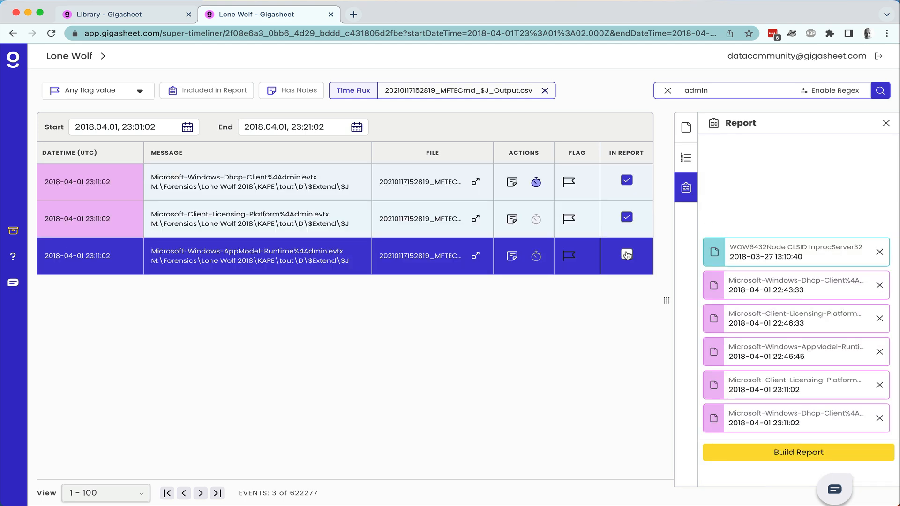
pyautogui.click(539, 183)
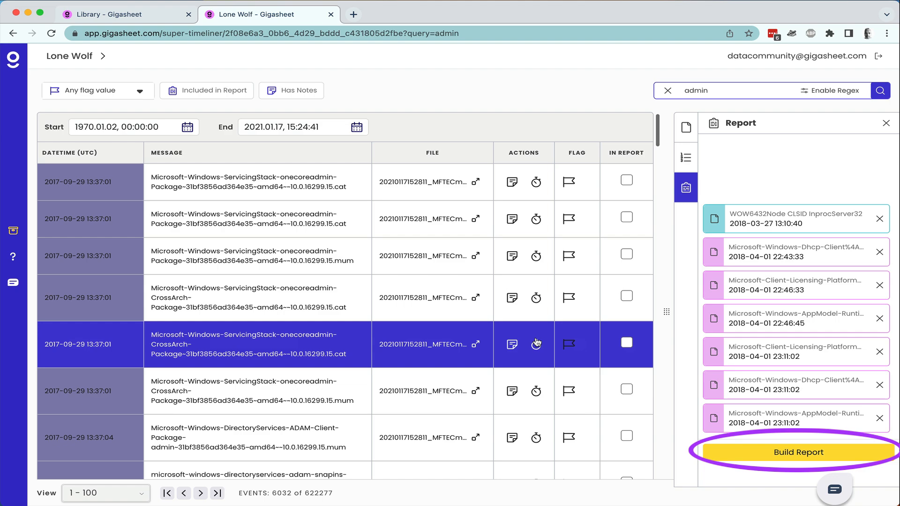
# Build the report from the seven collected events and review its overview.
pyautogui.scroll(-3, 536, 342)
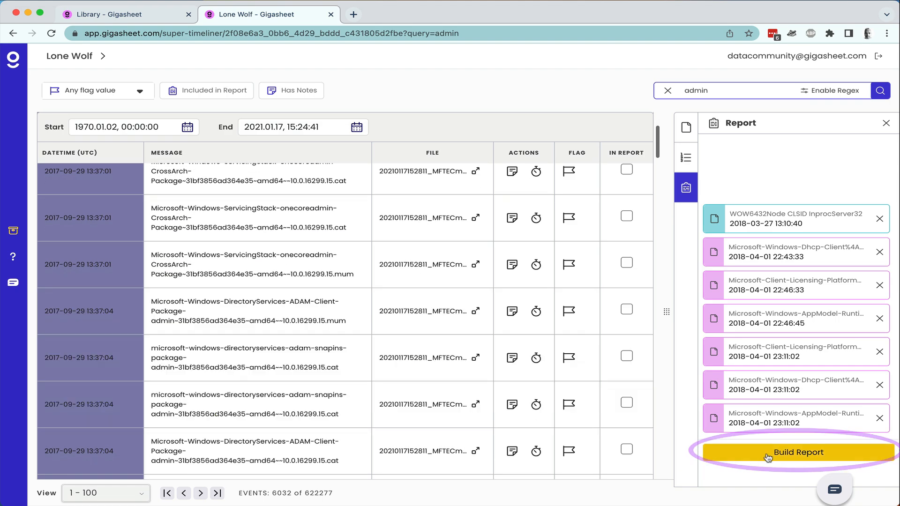
pyautogui.click(750, 452)
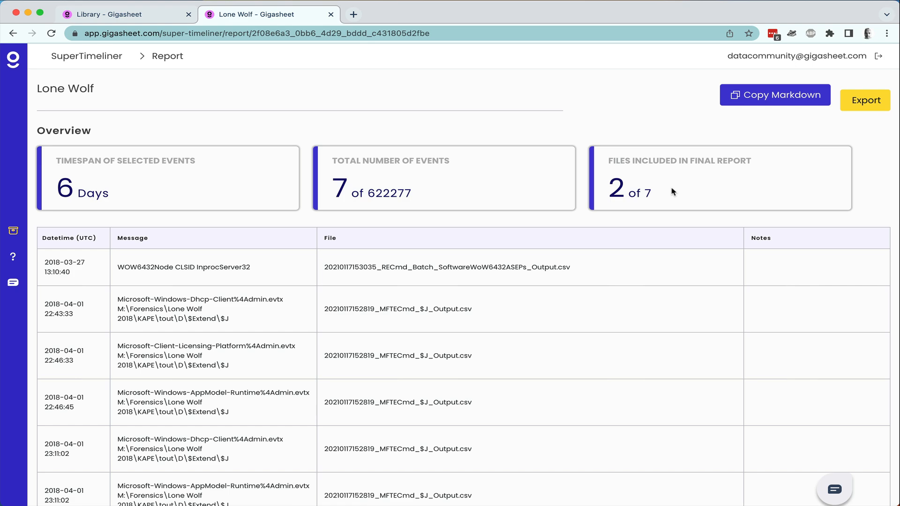
pyautogui.scroll(-1, 621, 341)
pyautogui.scroll(-1, 621, 341)
pyautogui.scroll(2, 621, 341)
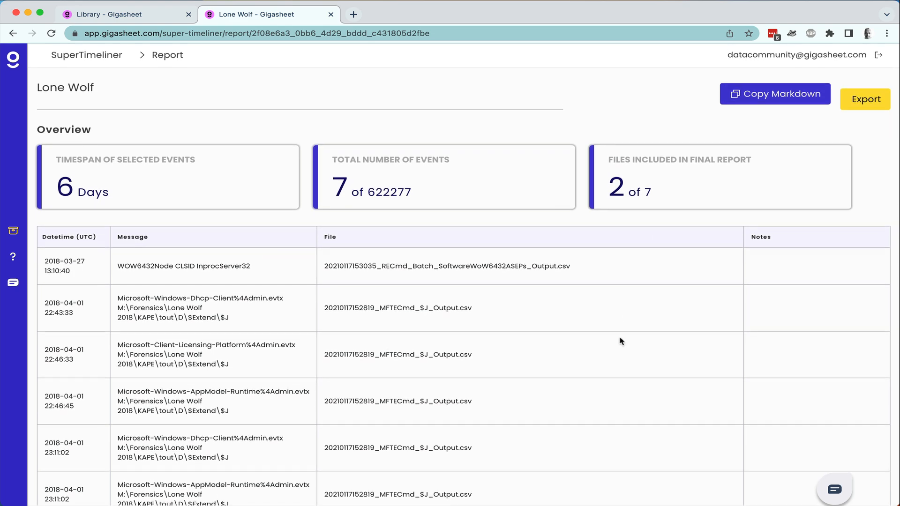
# Check the report's CSV/DOC export options without exporting.
pyautogui.click(872, 97)
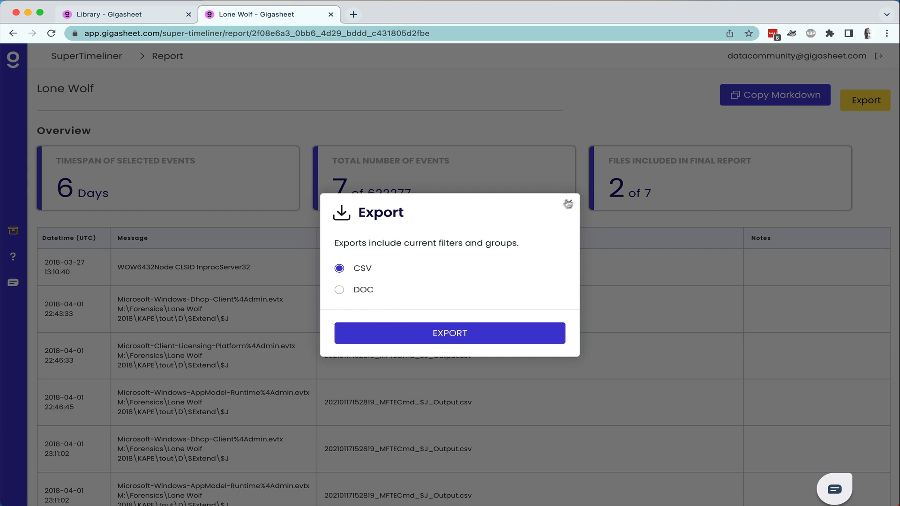
pyautogui.click(569, 204)
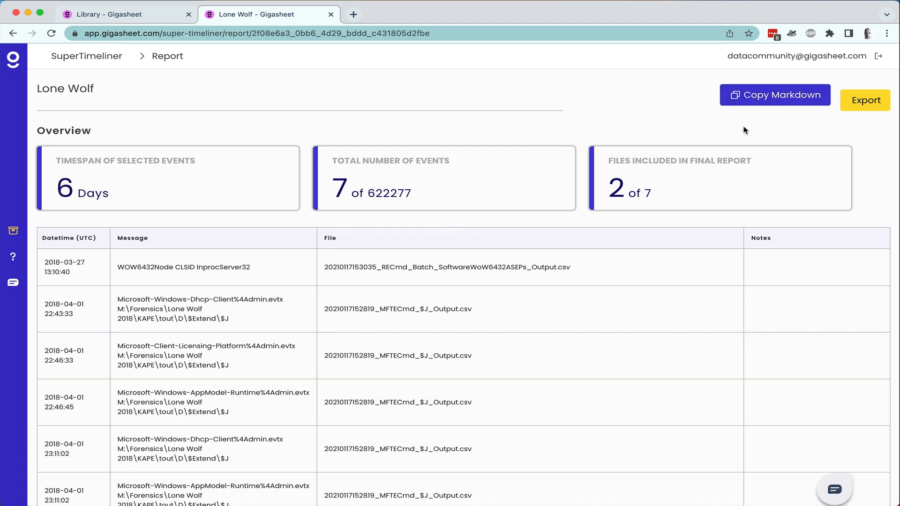
pyautogui.scroll(-1, 658, 313)
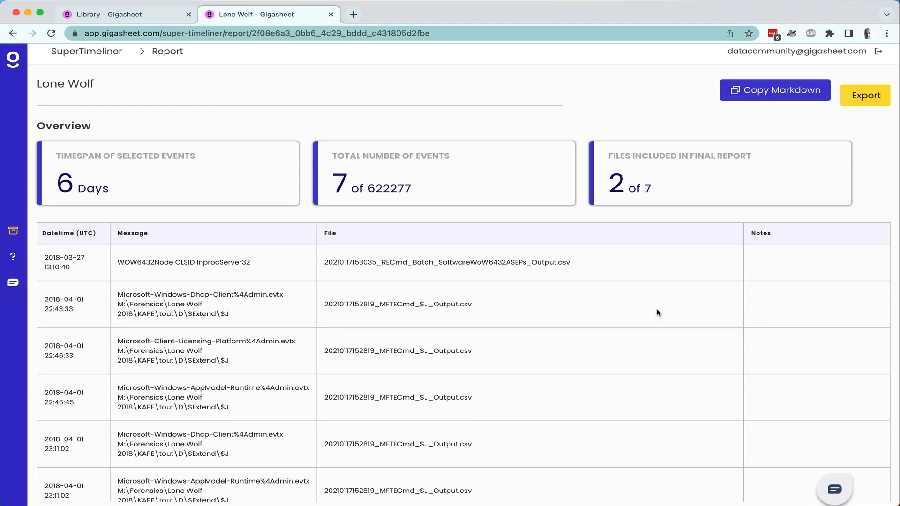